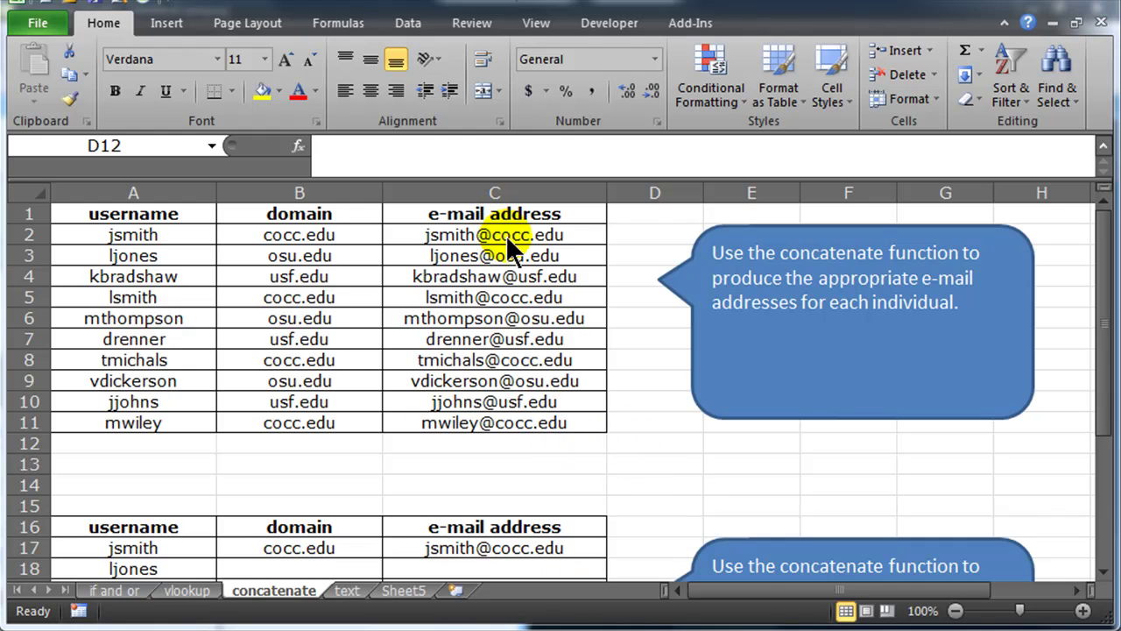
# - Delete the old e-mail addresses from C2:C11
pyautogui.moveTo(536, 237); pyautogui.dragTo(540, 422)
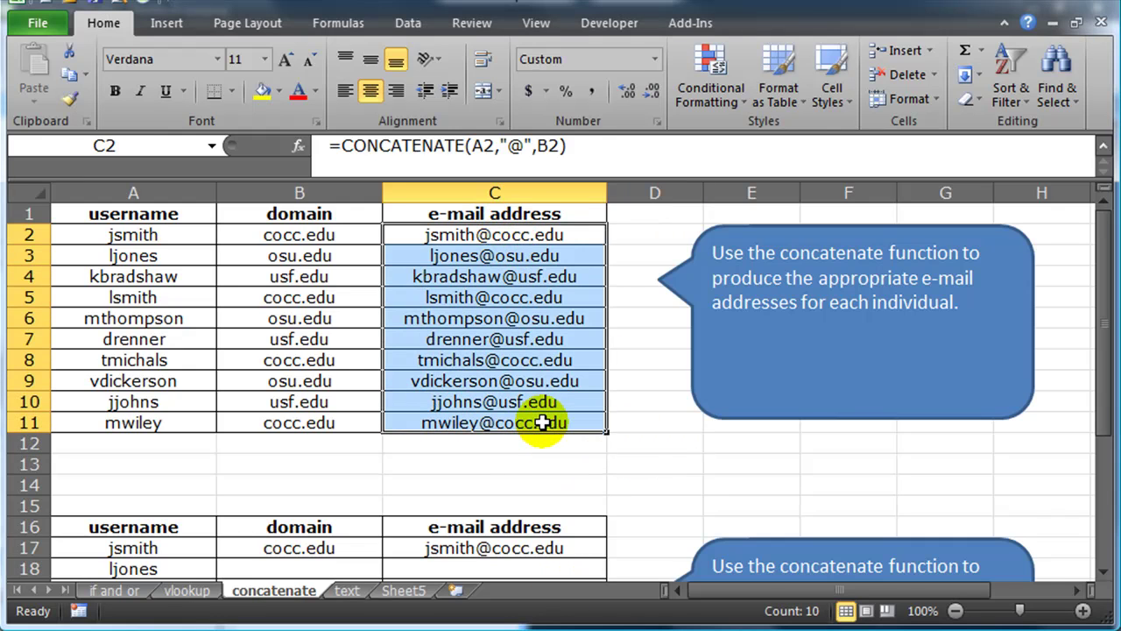
pyautogui.press('Delete')
# - Zoom the sheet to 120%, then move the instruction callout left and narrow it beside the table
pyautogui.click(718, 480)
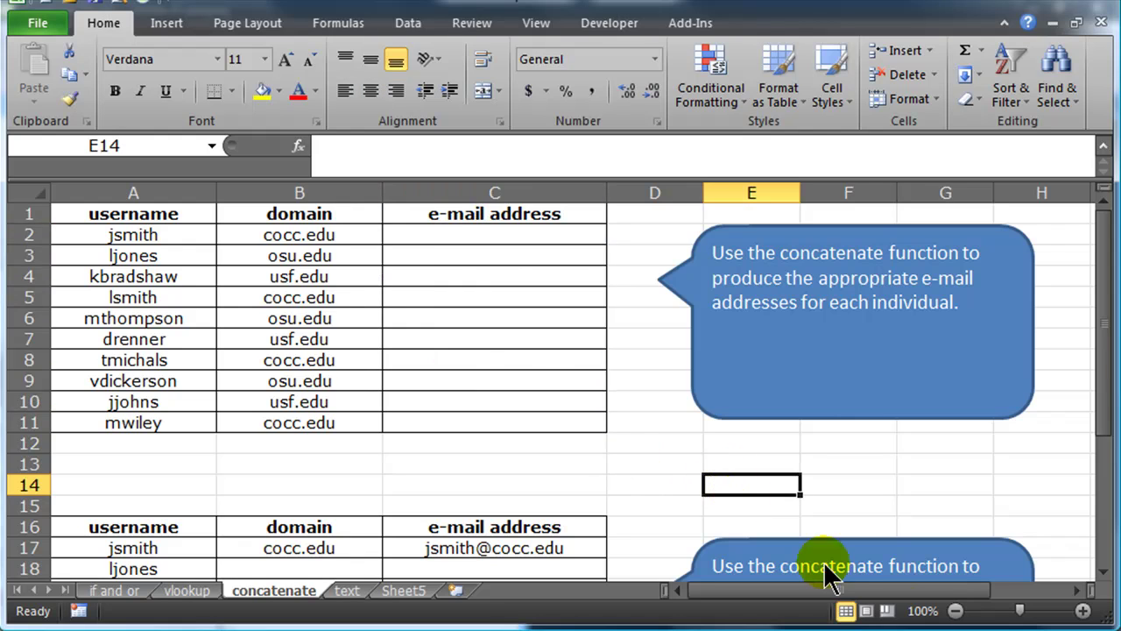
pyautogui.click(1082, 610)
pyautogui.click(1083, 610)
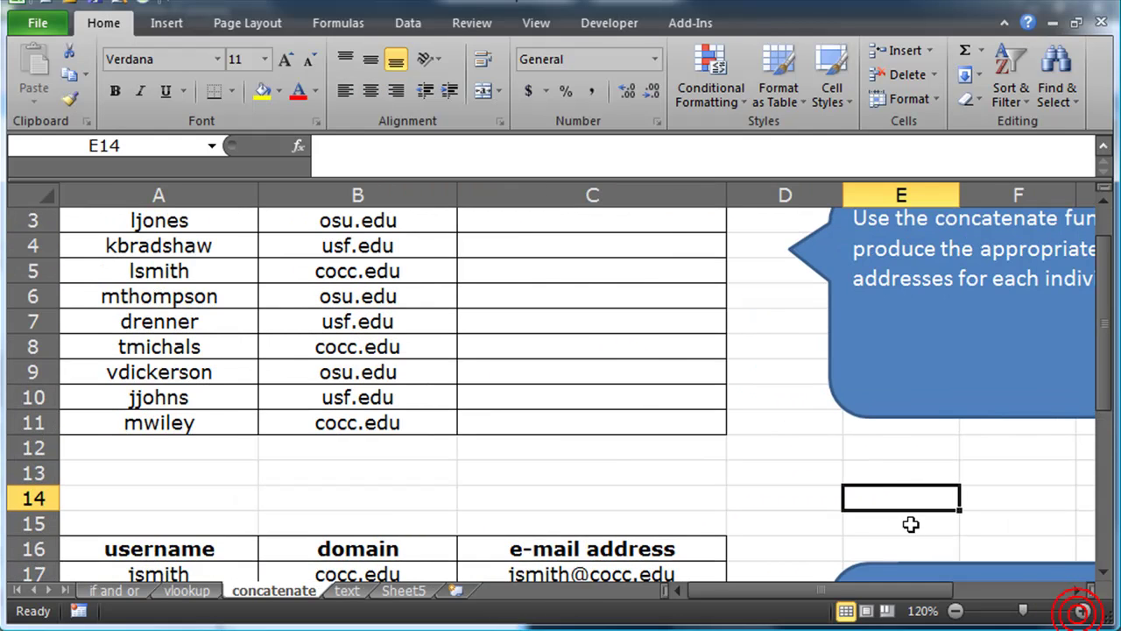
pyautogui.scroll(1, 911, 523)
pyautogui.click(904, 468)
pyautogui.moveTo(904, 468); pyautogui.dragTo(849, 468)
pyautogui.moveTo(773, 349); pyautogui.dragTo(873, 348)
pyautogui.moveTo(937, 470); pyautogui.dragTo(844, 466)
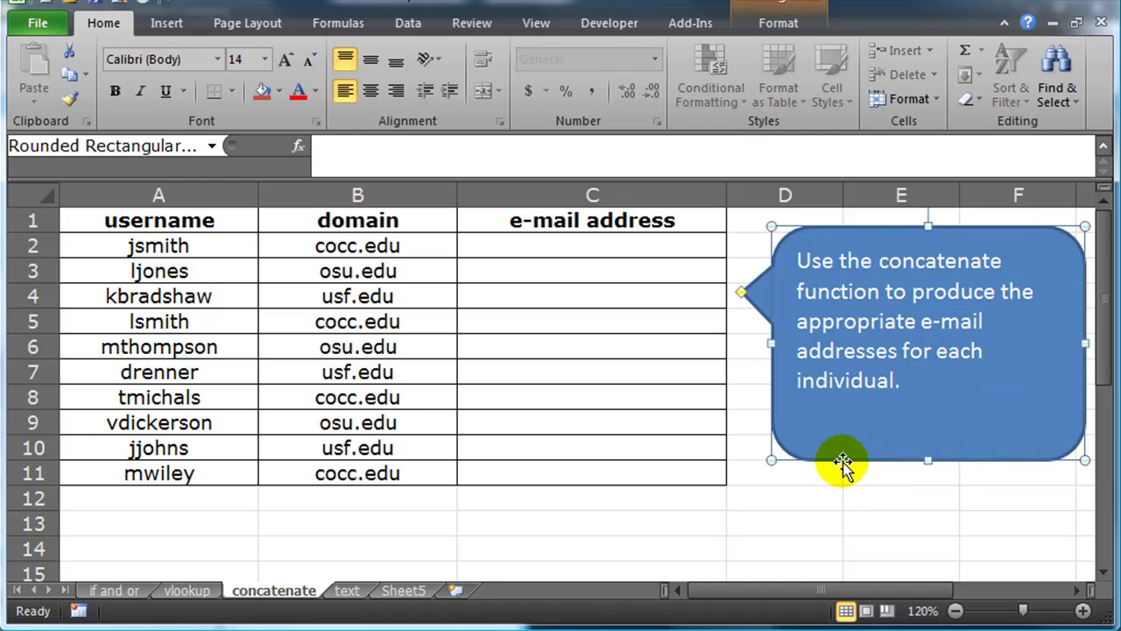
pyautogui.click(891, 545)
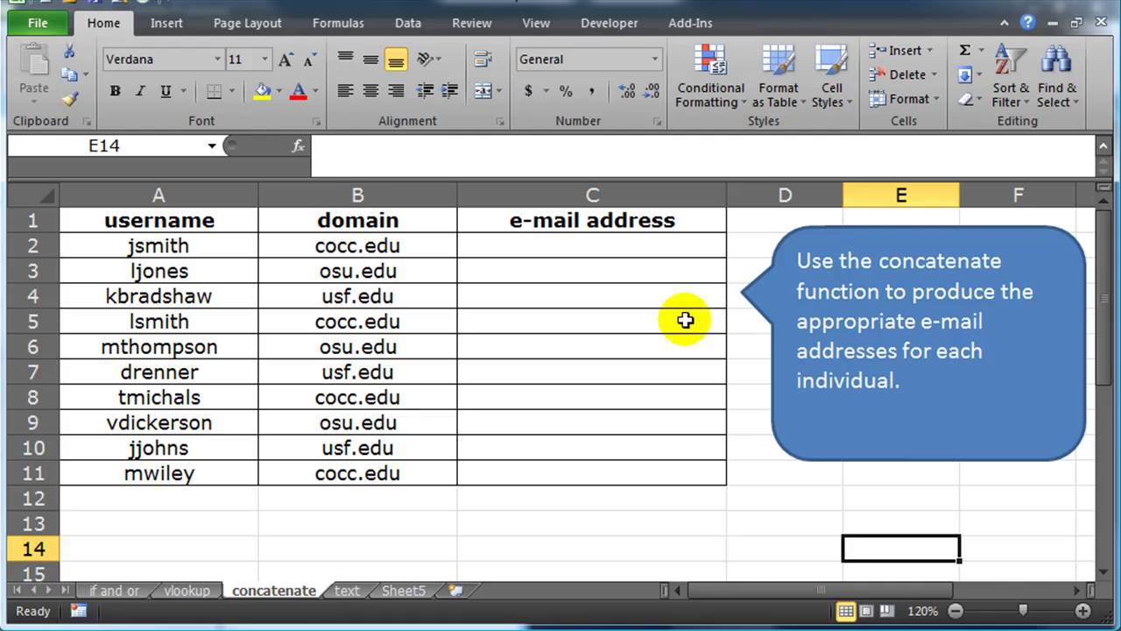
pyautogui.click(536, 369)
pyautogui.click(558, 252)
pyautogui.click(559, 252)
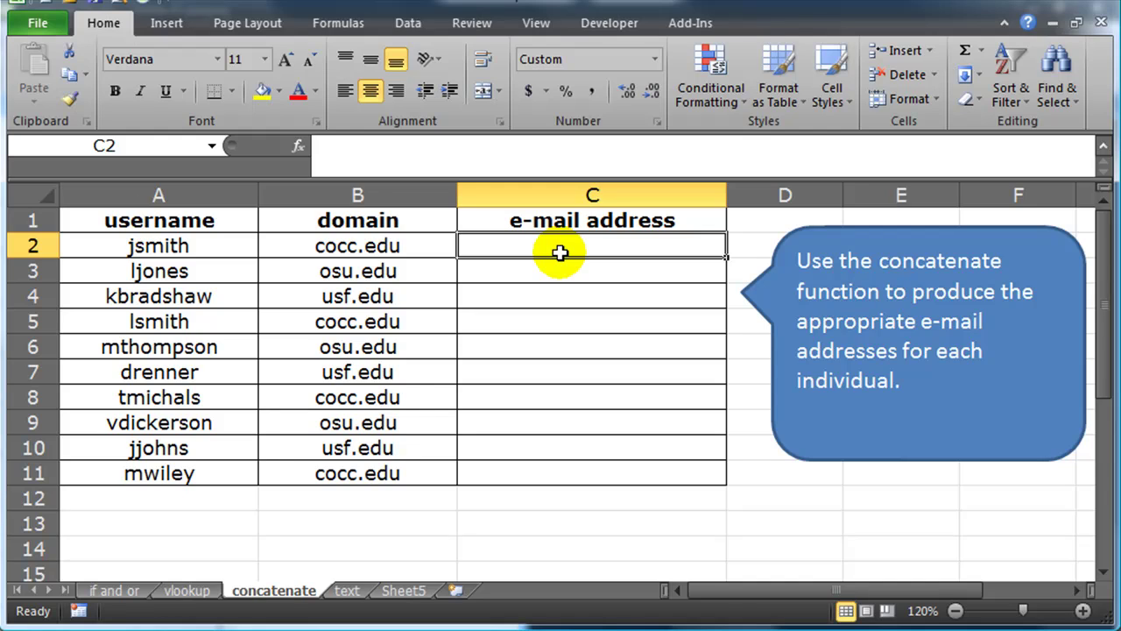
pyautogui.write('=')
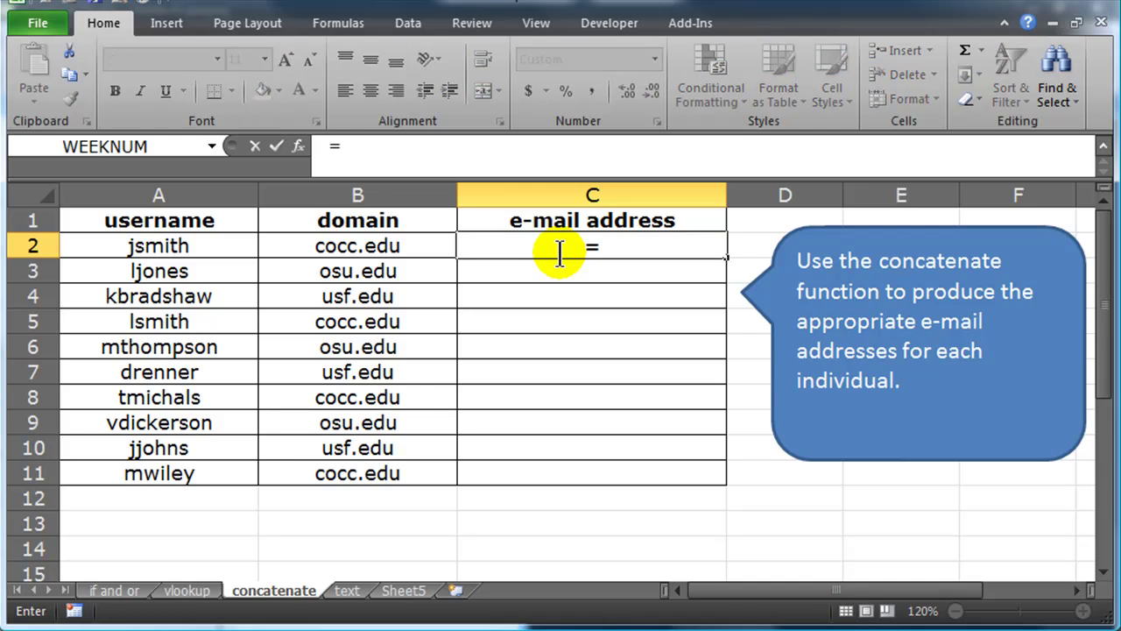
pyautogui.click(193, 247)
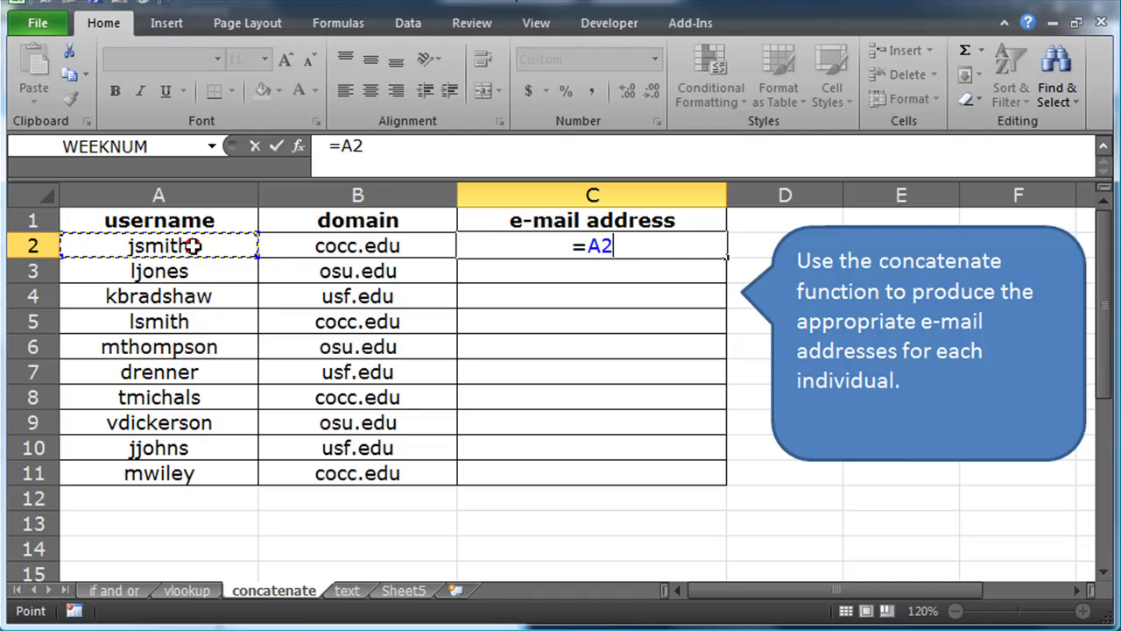
pyautogui.write('&')
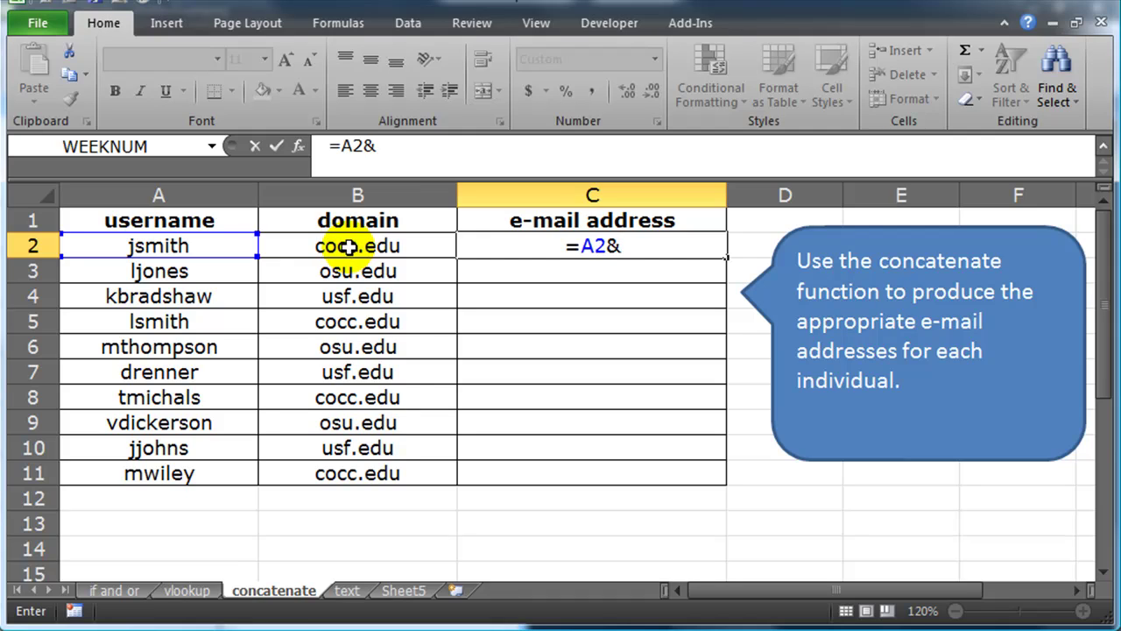
pyautogui.write('"@"&')
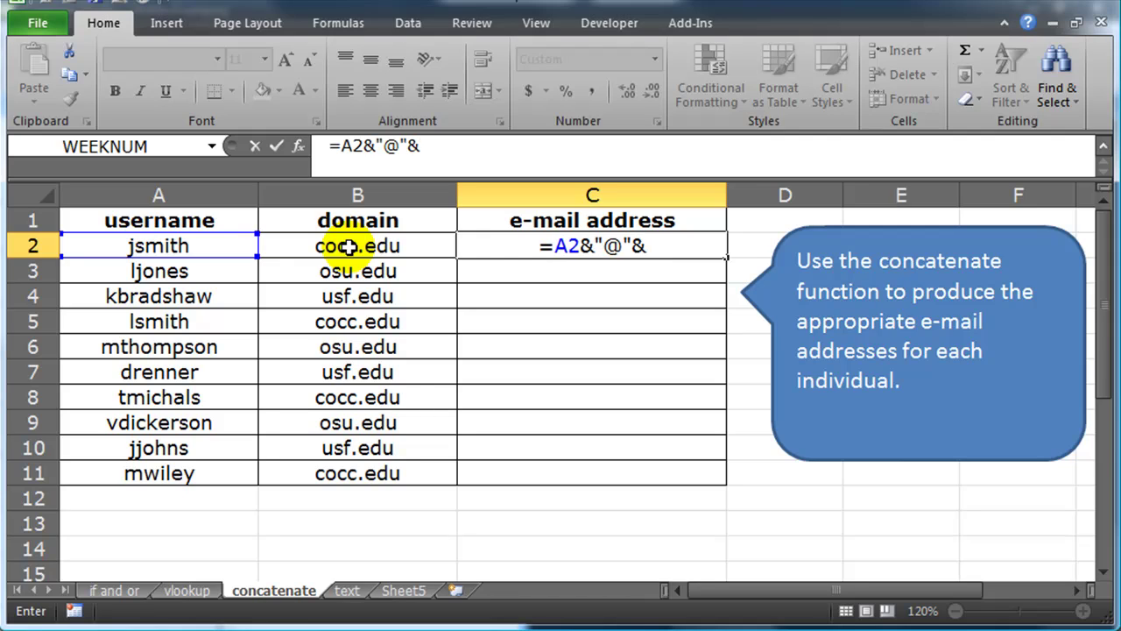
pyautogui.click(348, 247)
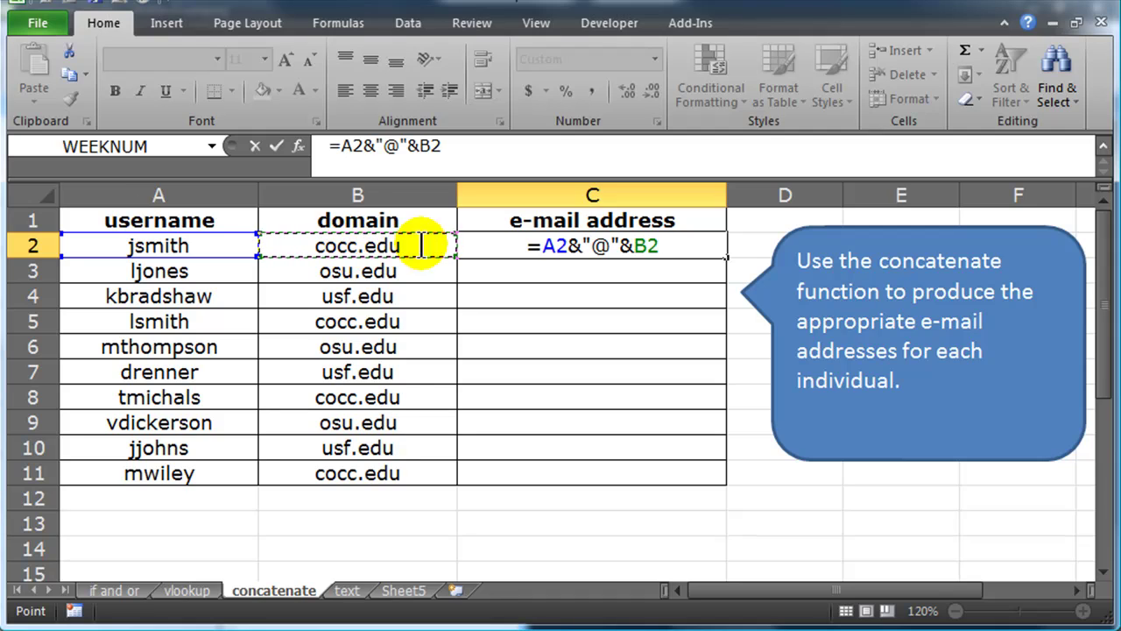
pyautogui.moveTo(540, 246); pyautogui.dragTo(608, 246)
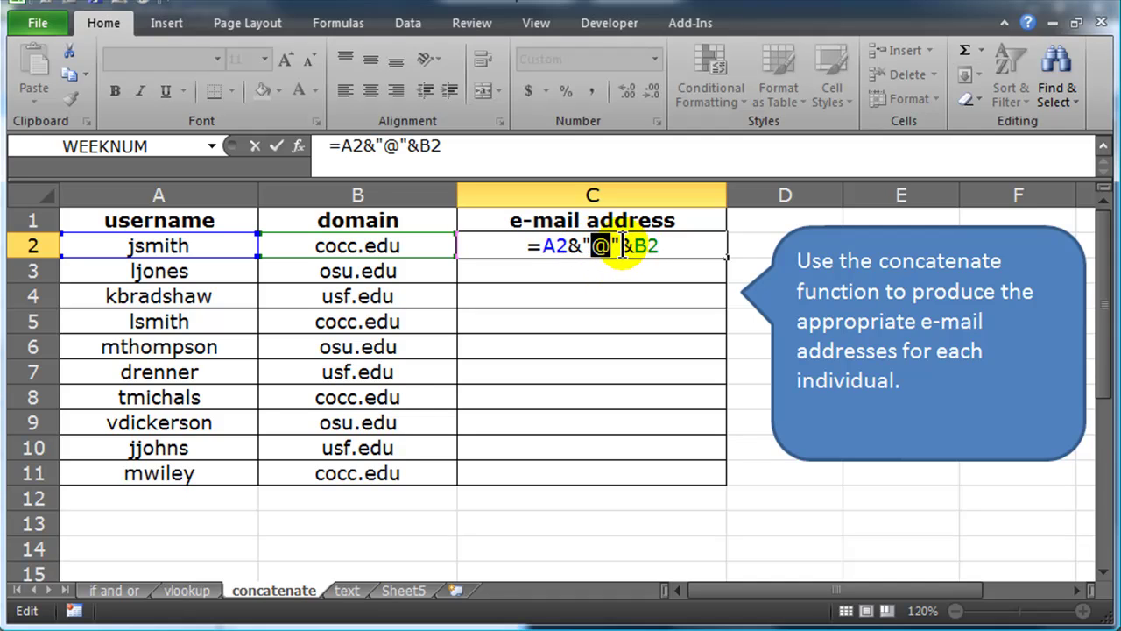
pyautogui.moveTo(633, 246); pyautogui.dragTo(655, 247)
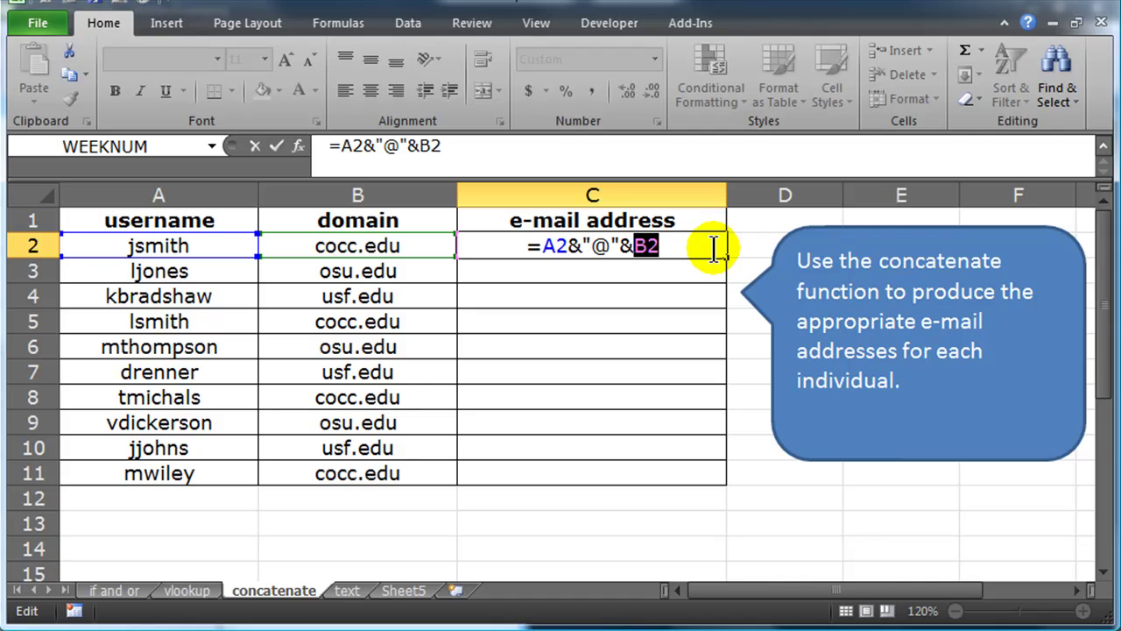
pyautogui.press('Return')
pyautogui.click(671, 246)
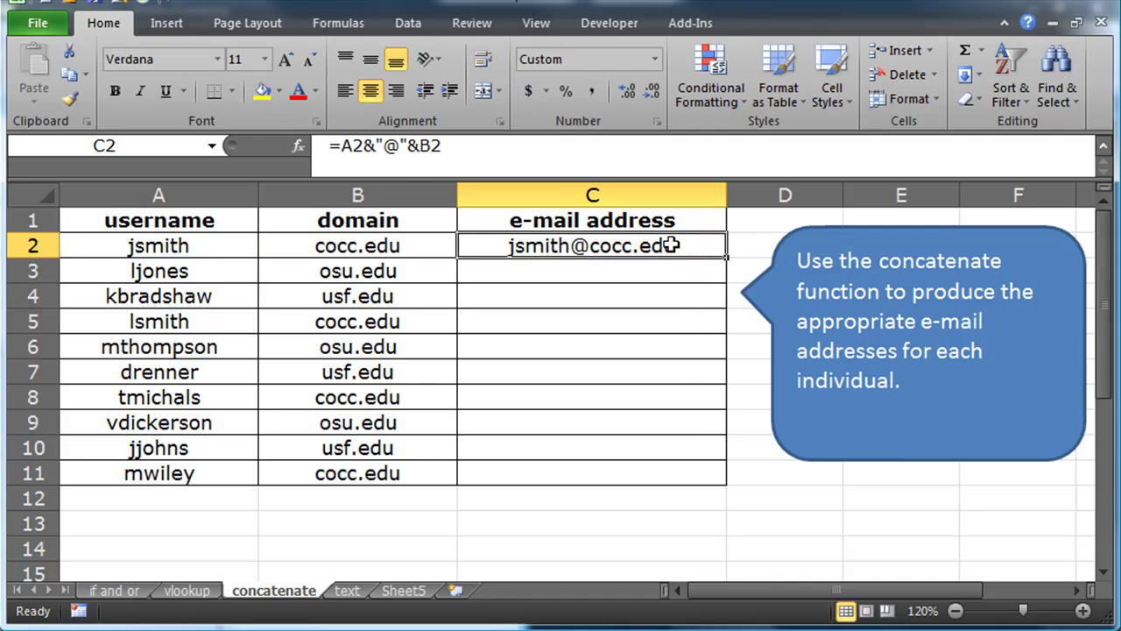
pyautogui.moveTo(726, 258); pyautogui.dragTo(711, 477)
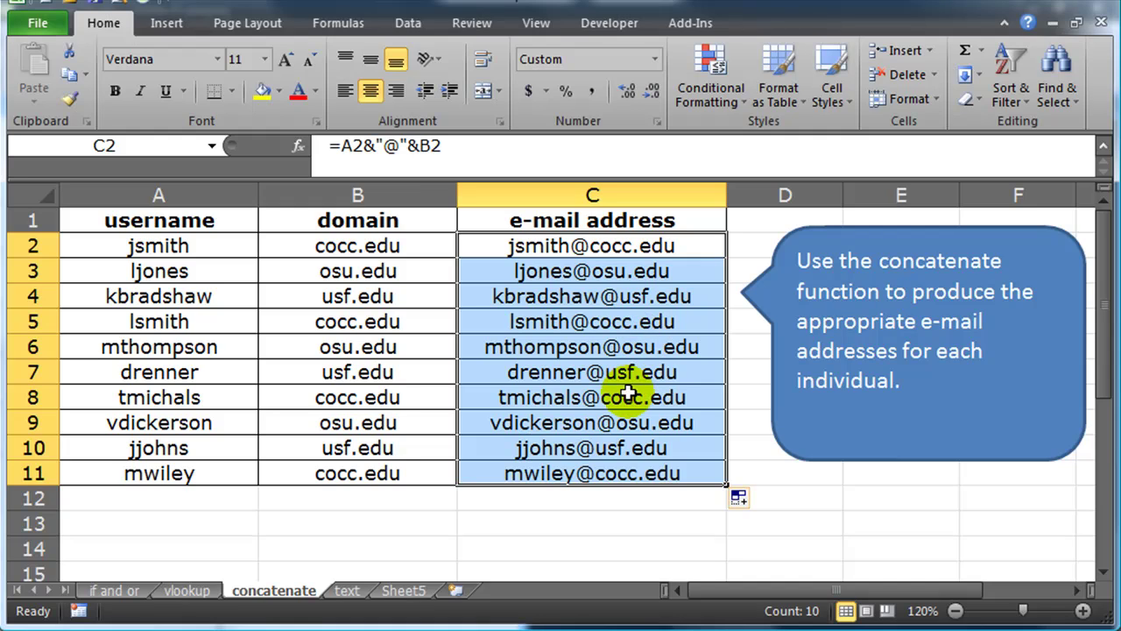
pyautogui.press('Delete')
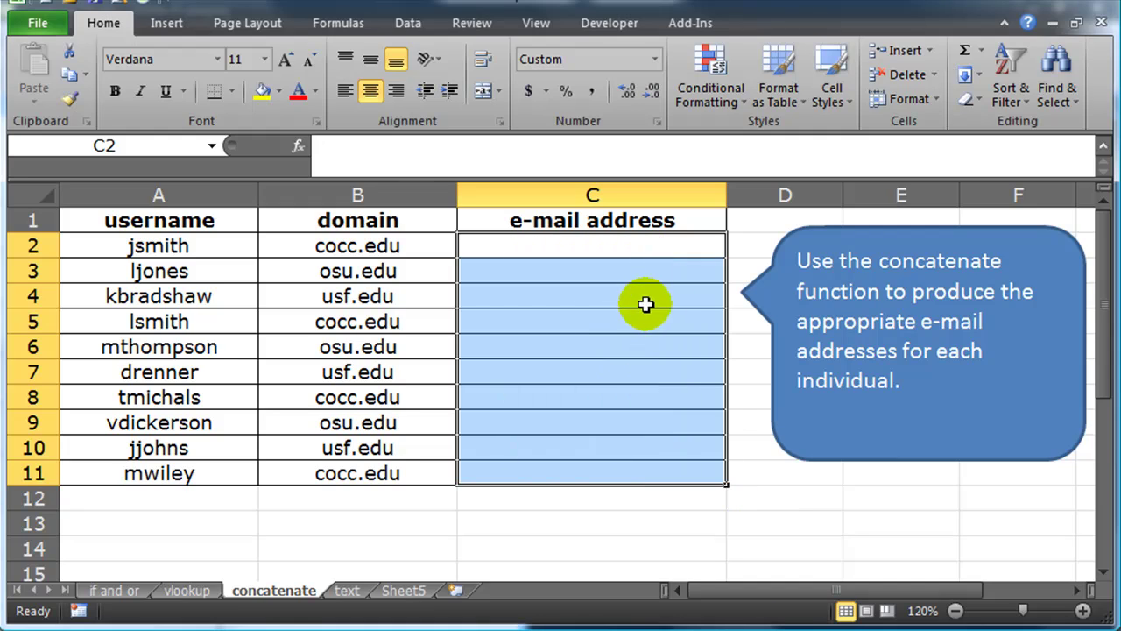
# - Enter =CONCATENATE(A2,"@",B2) in cell C2
pyautogui.click(637, 249)
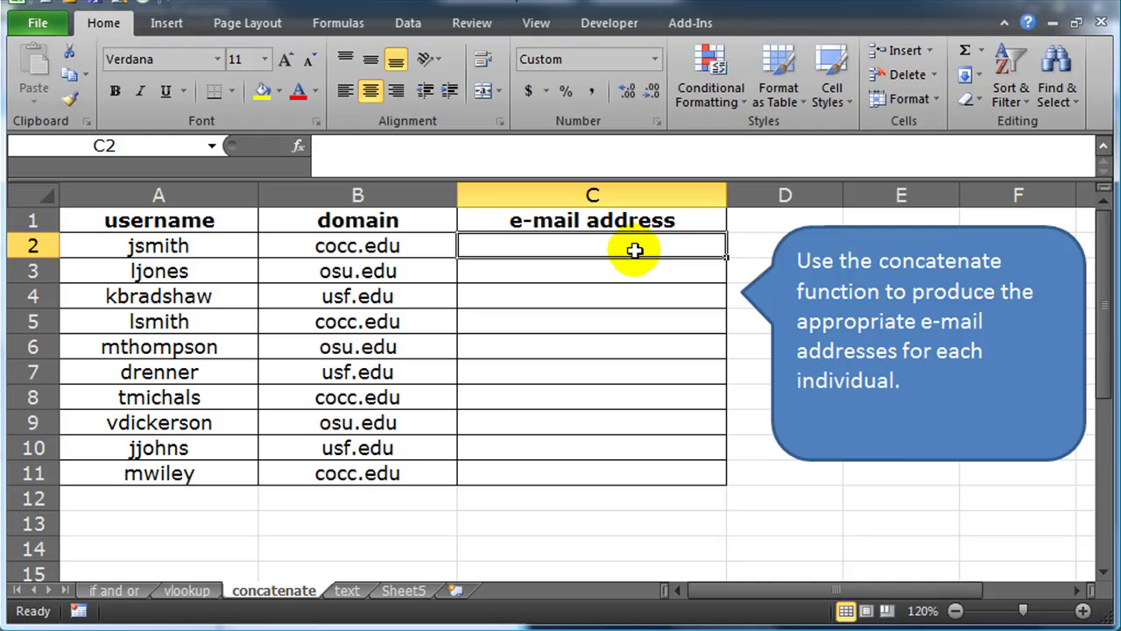
pyautogui.write('=con')
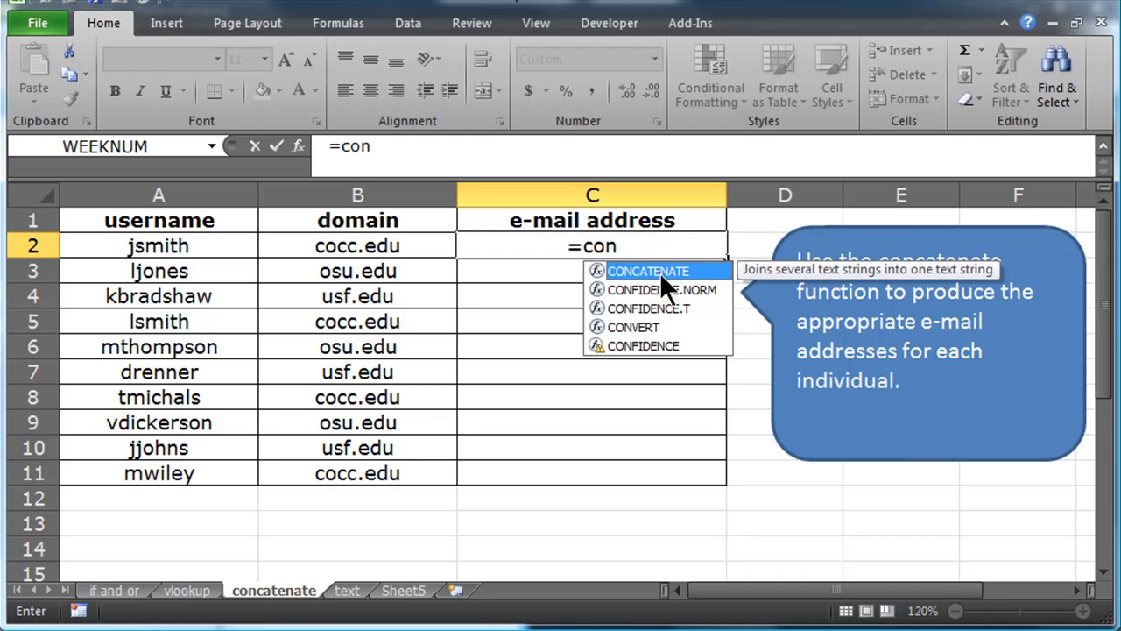
pyautogui.doubleClick(660, 273)
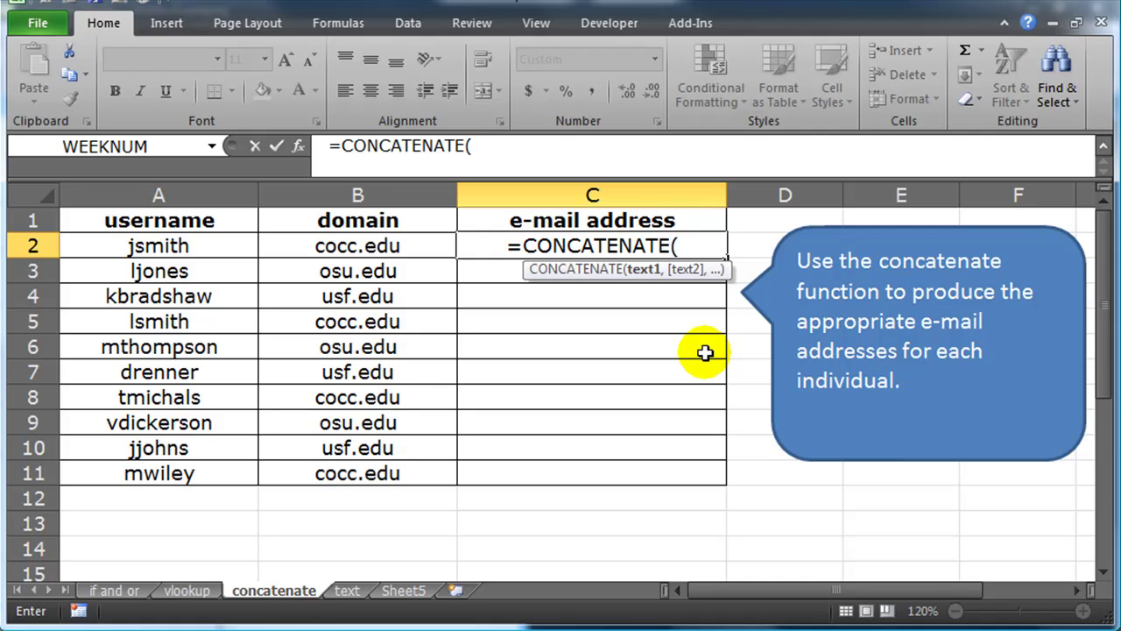
pyautogui.click(168, 246)
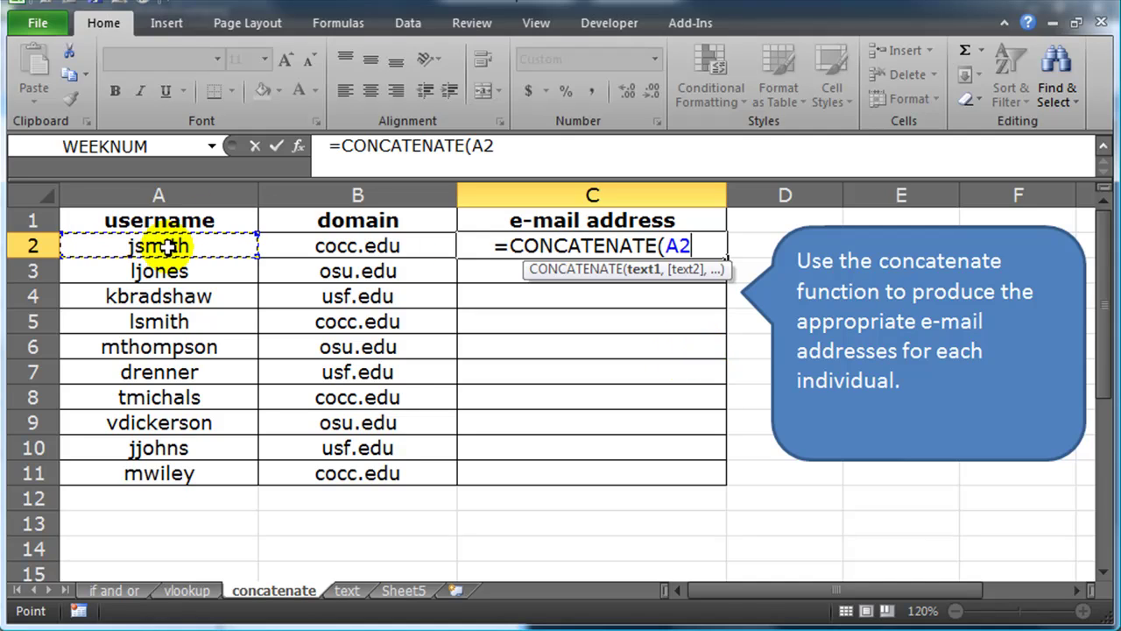
pyautogui.write(',')
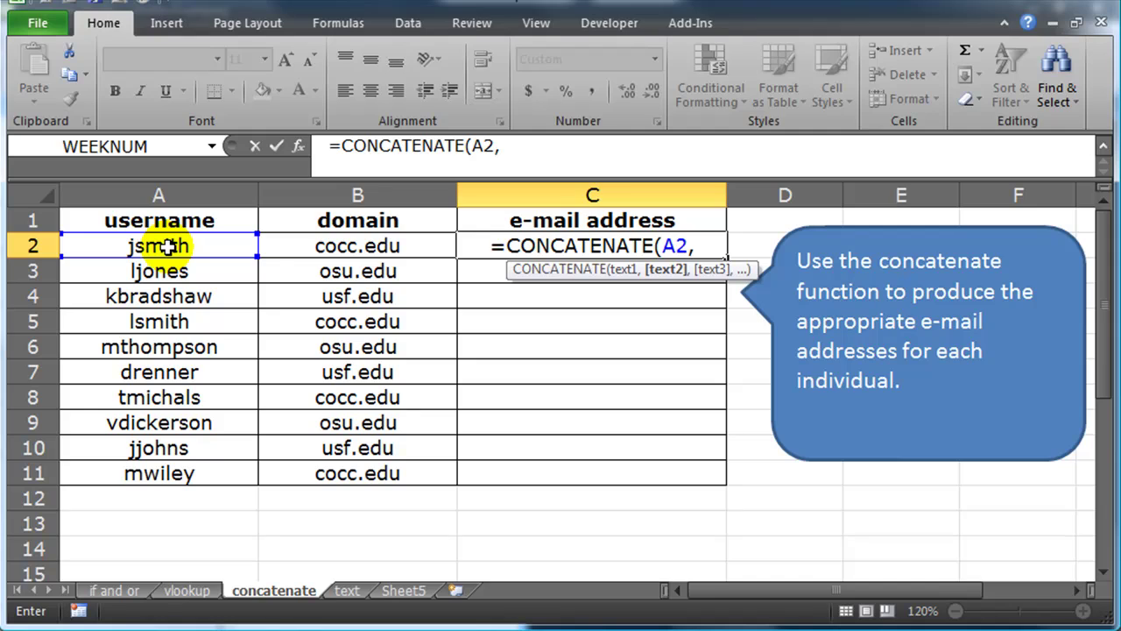
pyautogui.write('"@"')
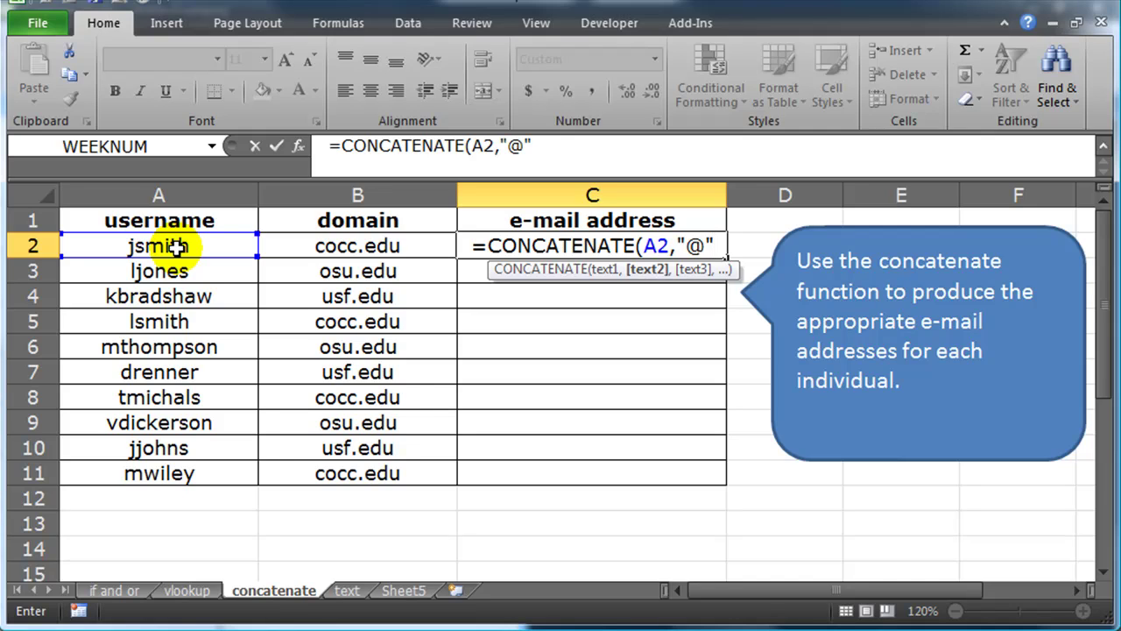
pyautogui.write(',')
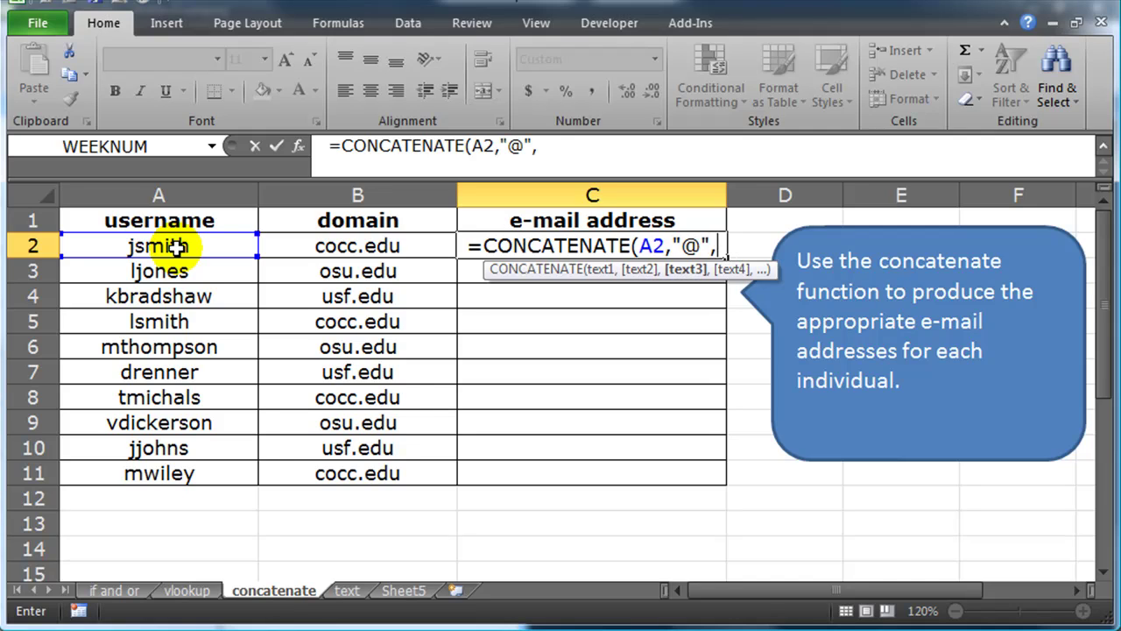
pyautogui.click(324, 246)
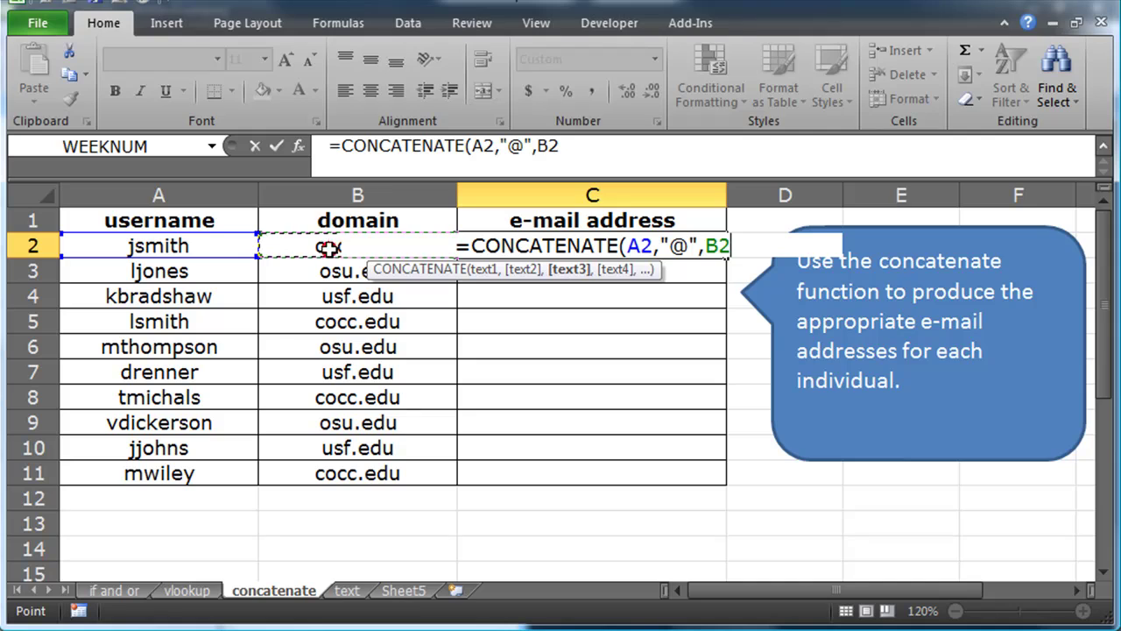
pyautogui.write(')')
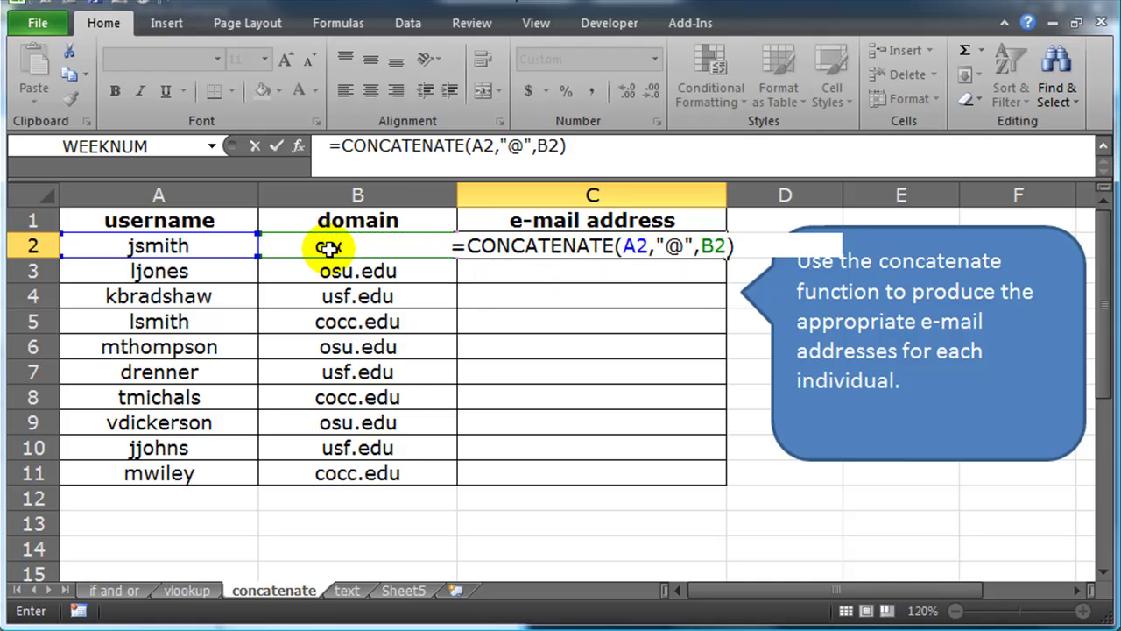
pyautogui.press('Return')
# - Fill the CONCATENATE formula down to C11 and check the copied formula in C3
pyautogui.click(616, 246)
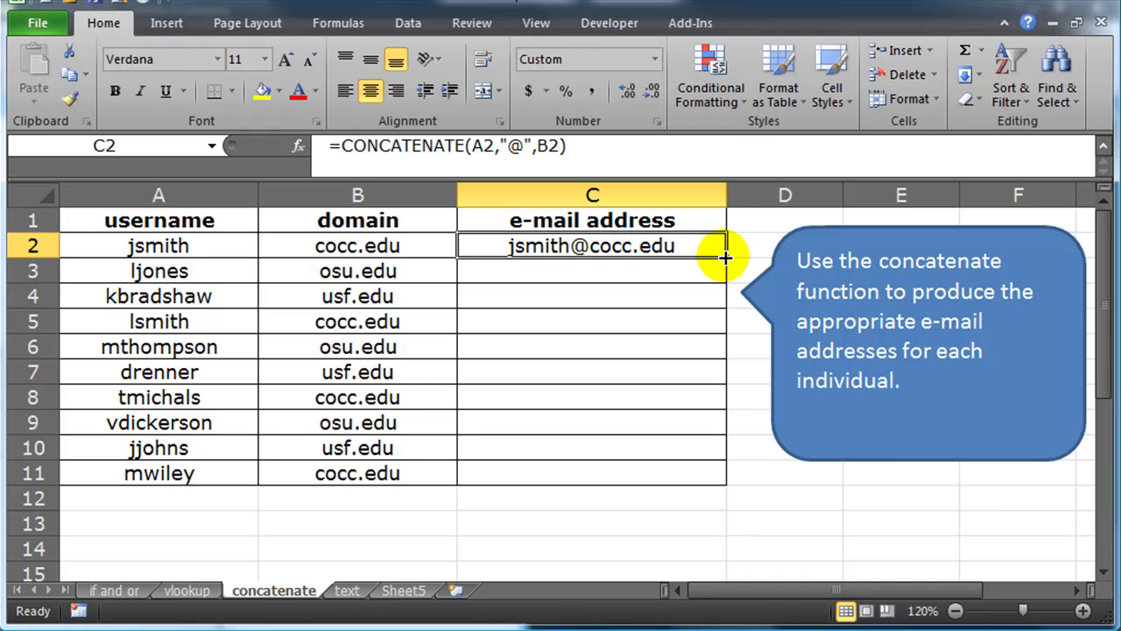
pyautogui.doubleClick(726, 257)
pyautogui.click(725, 257)
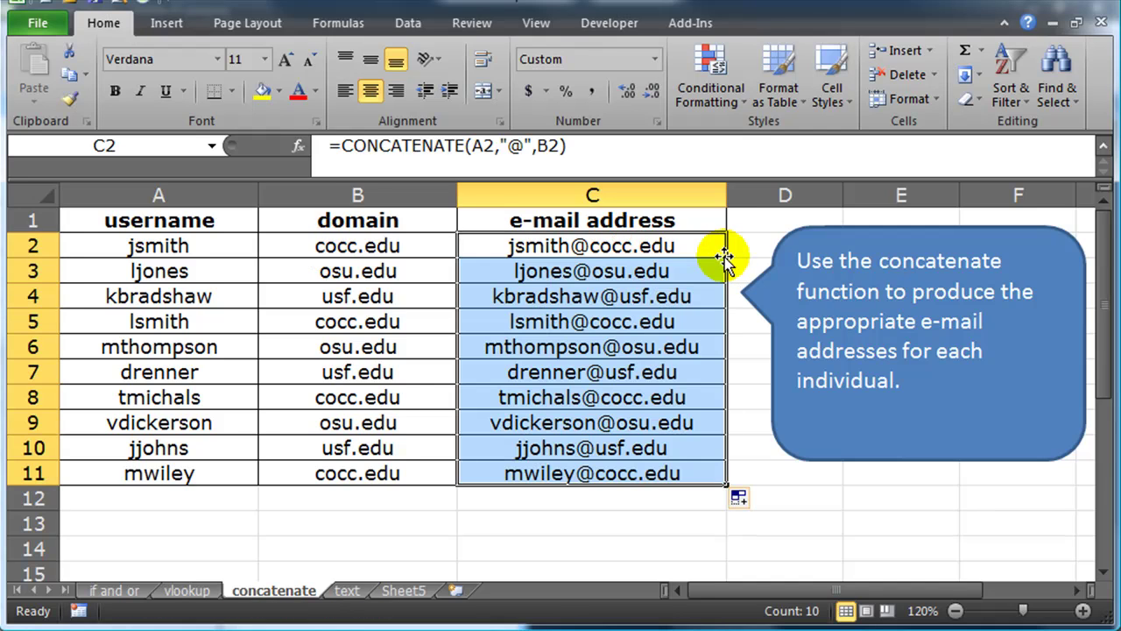
pyautogui.click(659, 254)
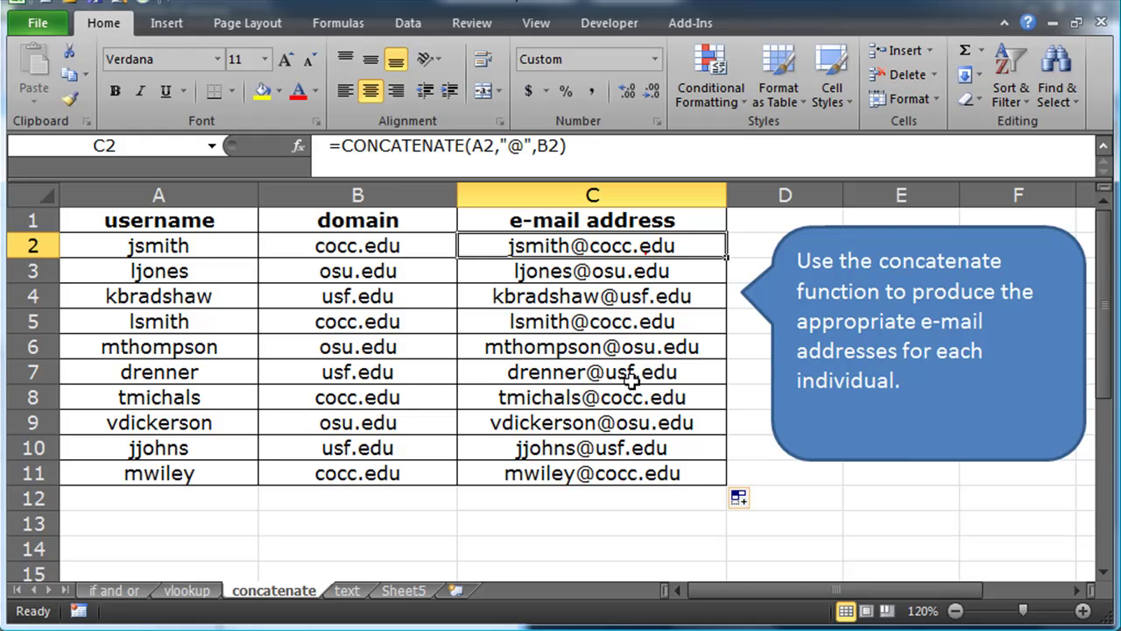
pyautogui.moveTo(626, 389); pyautogui.dragTo(621, 375)
pyautogui.click(618, 270)
# - Move the lower instruction callout beside the e-mail column and narrow it so its text rewraps
pyautogui.click(618, 248)
pyautogui.click(618, 248)
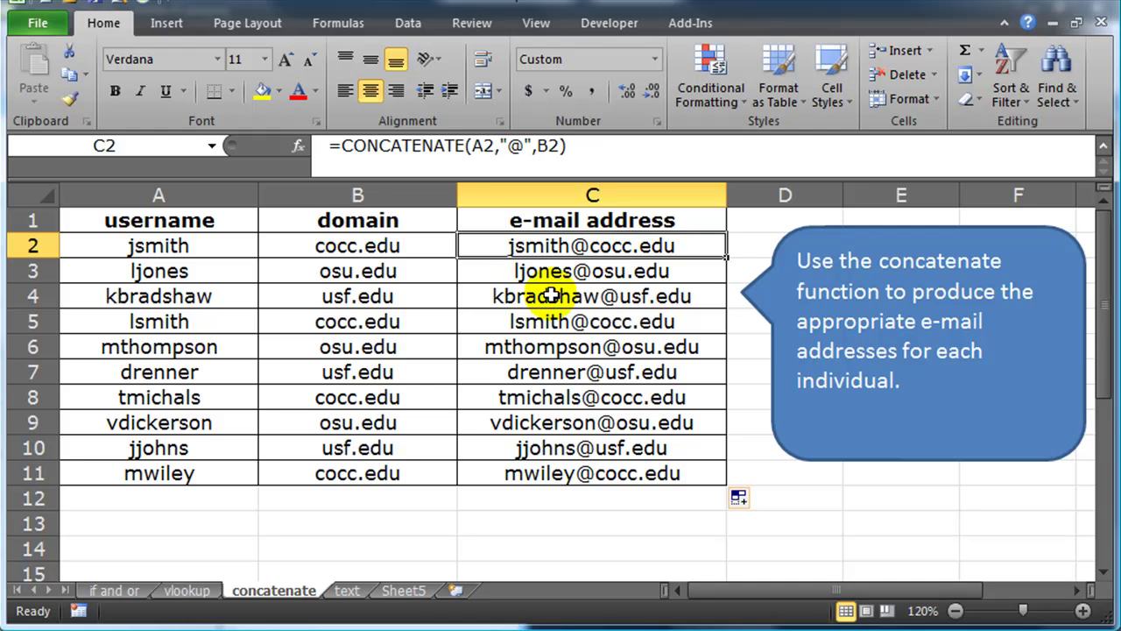
pyautogui.click(640, 521)
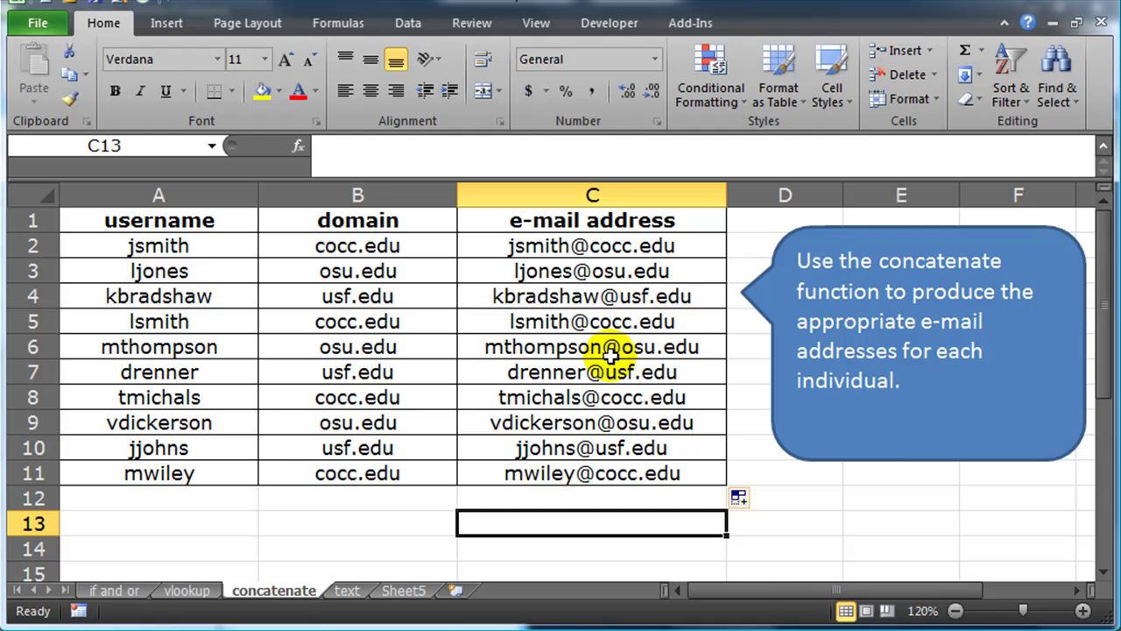
pyautogui.scroll(-4, 610, 354)
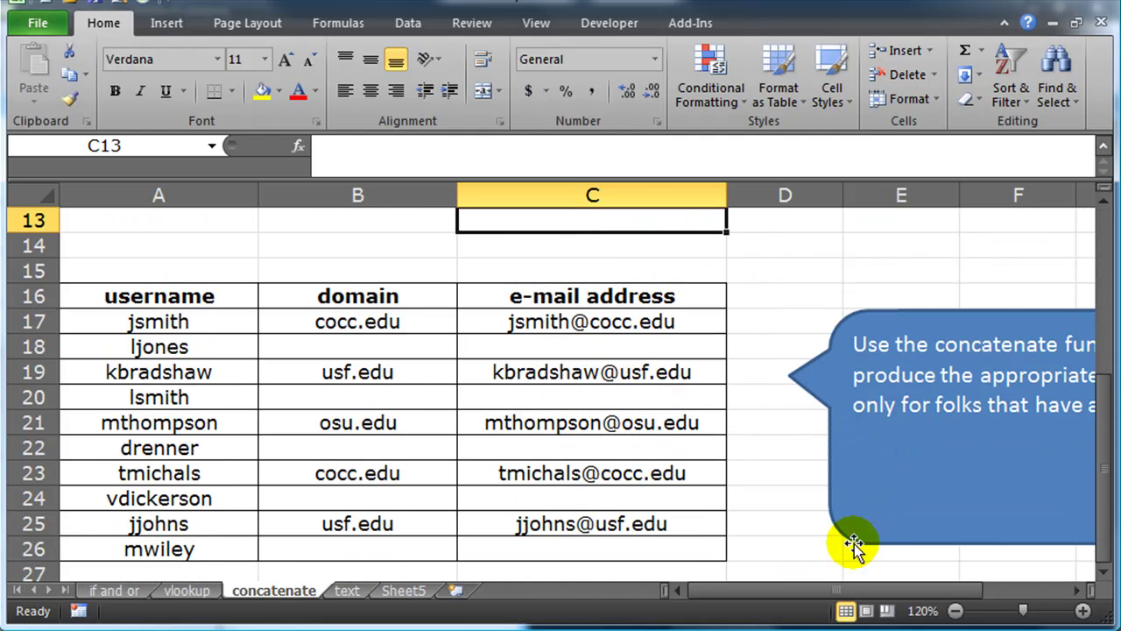
pyautogui.moveTo(881, 546); pyautogui.dragTo(827, 523)
pyautogui.moveTo(772, 403); pyautogui.dragTo(876, 403)
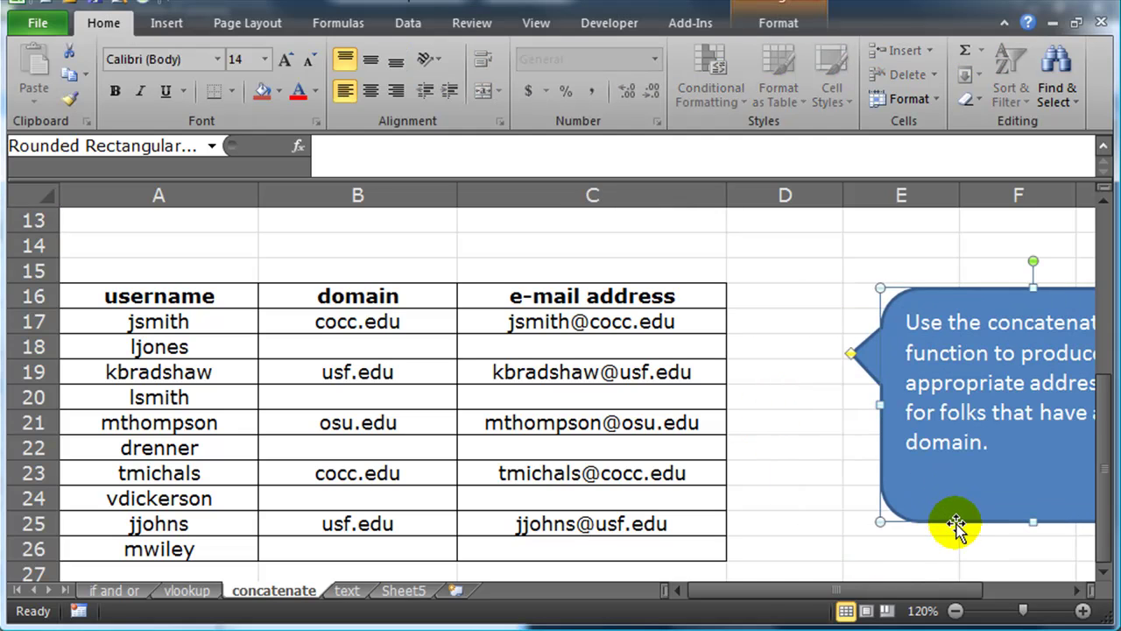
pyautogui.moveTo(956, 520); pyautogui.dragTo(846, 513)
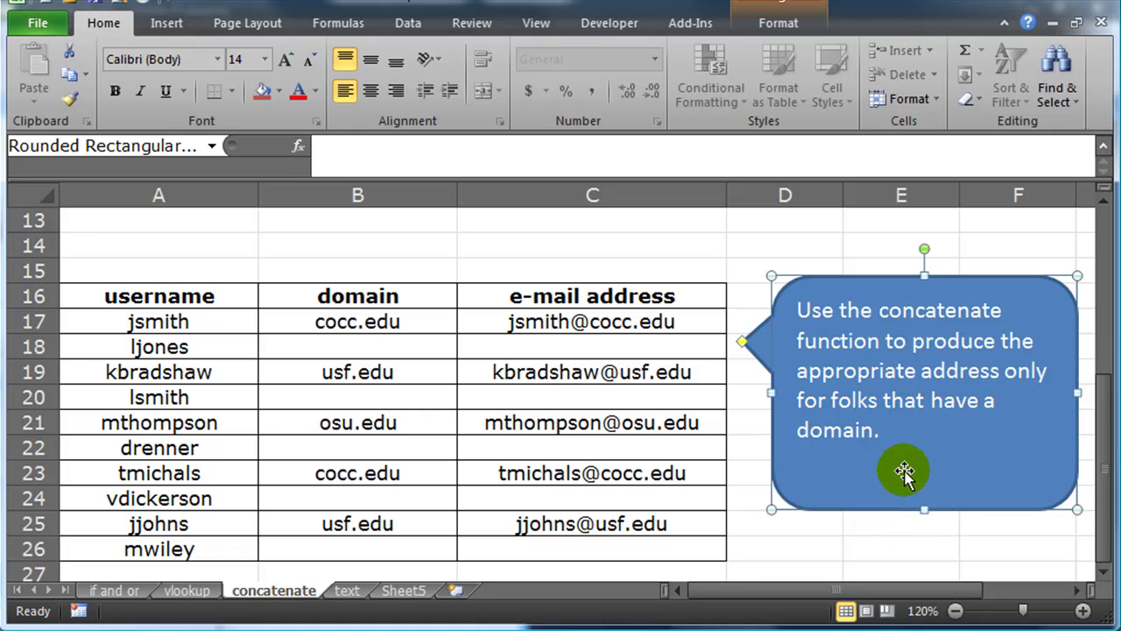
# - Note the blank domains in column B and clear the old addresses from C17:C26
pyautogui.click(340, 345)
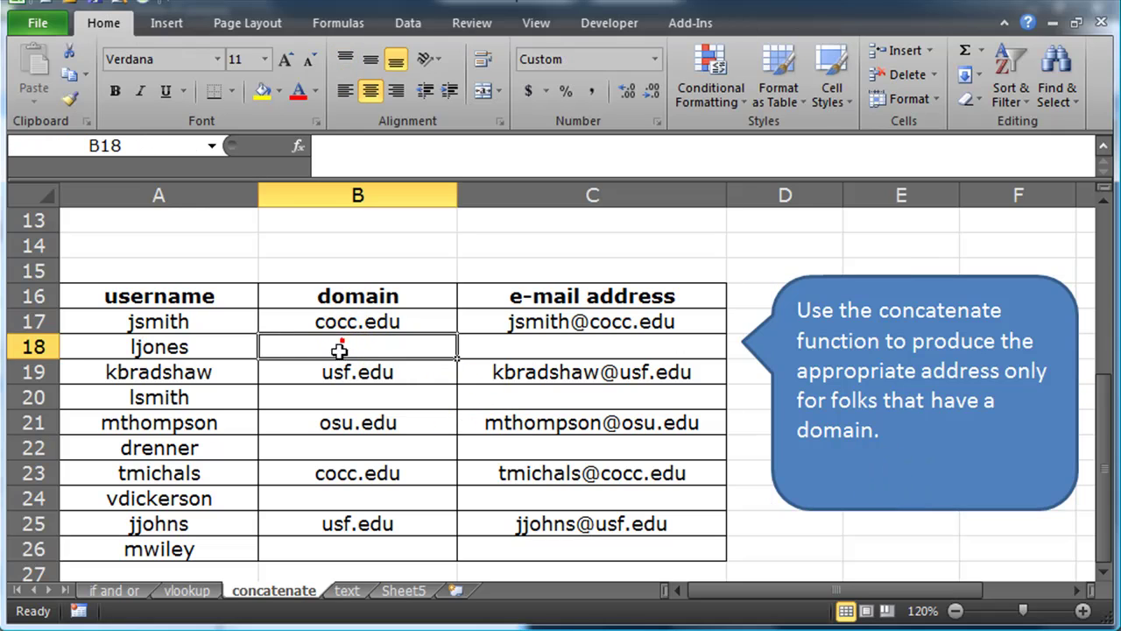
pyautogui.click(335, 373)
pyautogui.click(333, 396)
pyautogui.click(341, 424)
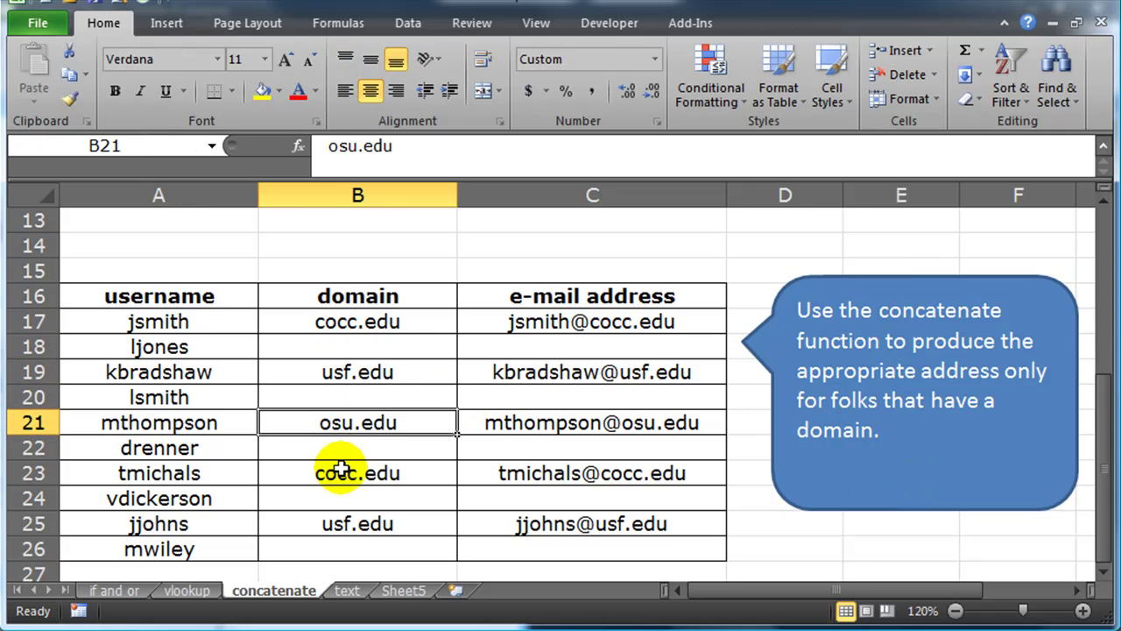
pyautogui.moveTo(571, 320); pyautogui.dragTo(576, 549)
pyautogui.press('Delete')
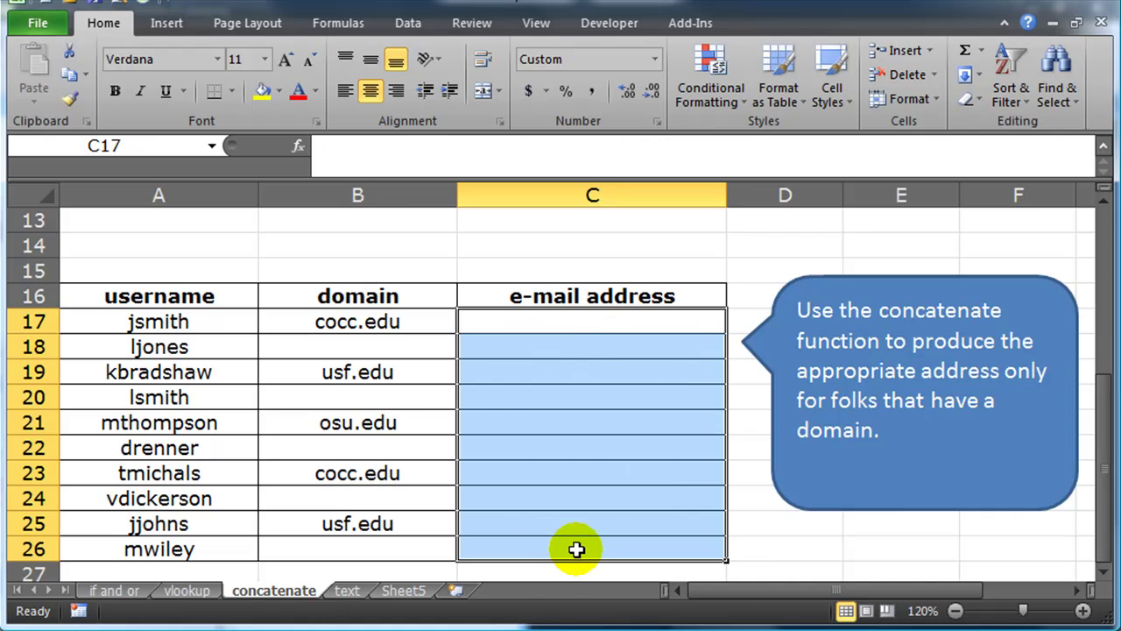
pyautogui.click(571, 473)
# - Enter =CONCATENATE(A17,"@",B17) in cell C17
pyautogui.click(592, 321)
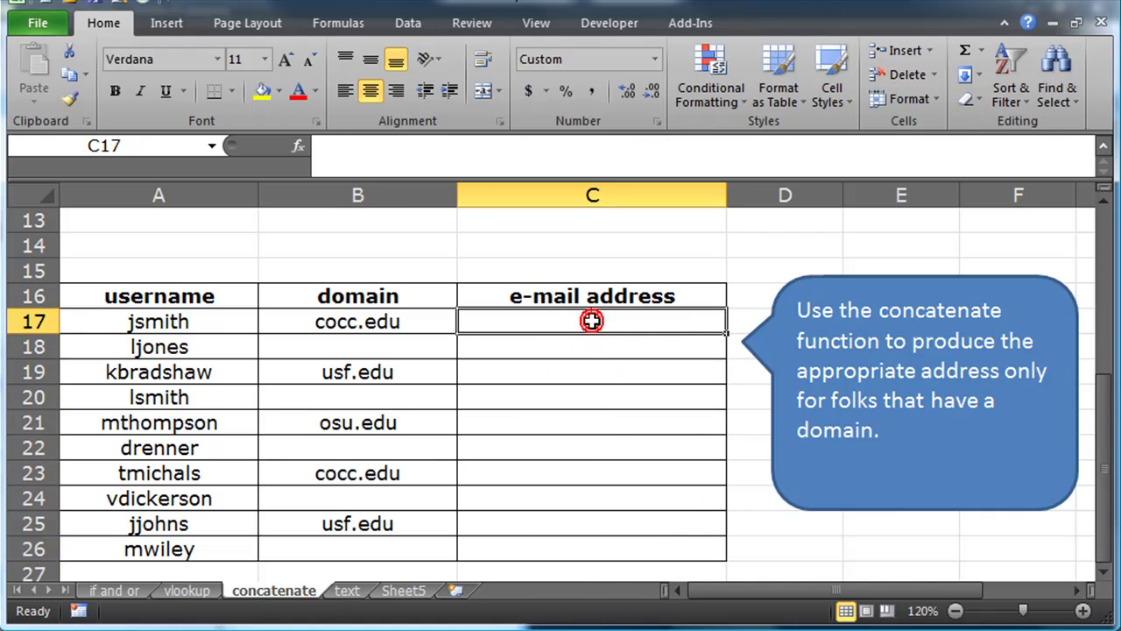
pyautogui.write('=con')
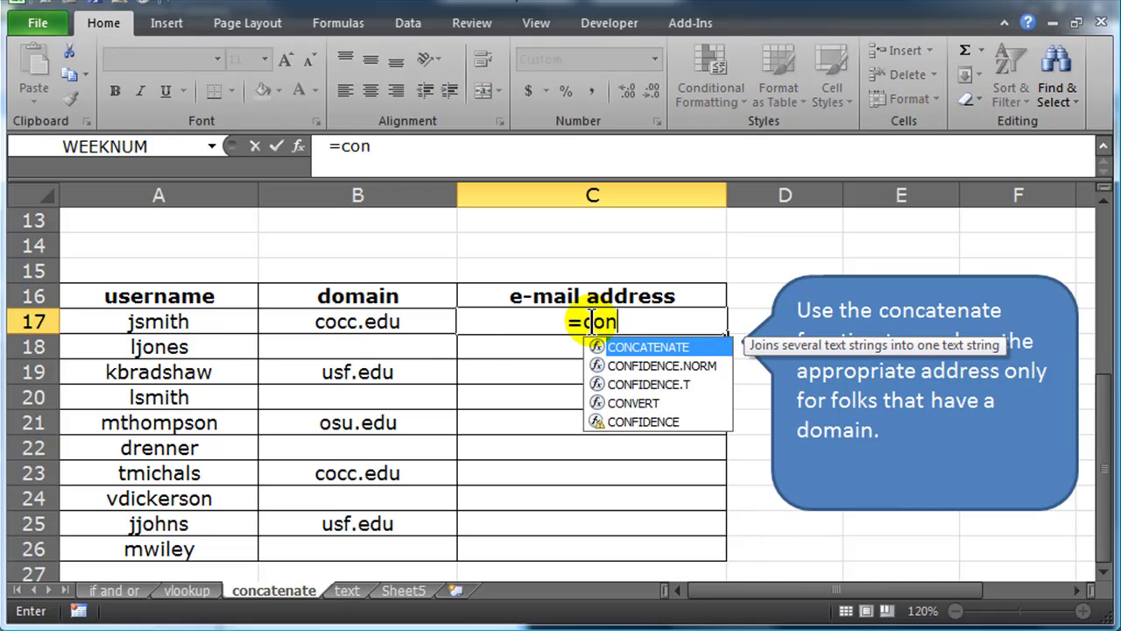
pyautogui.press('Tab')
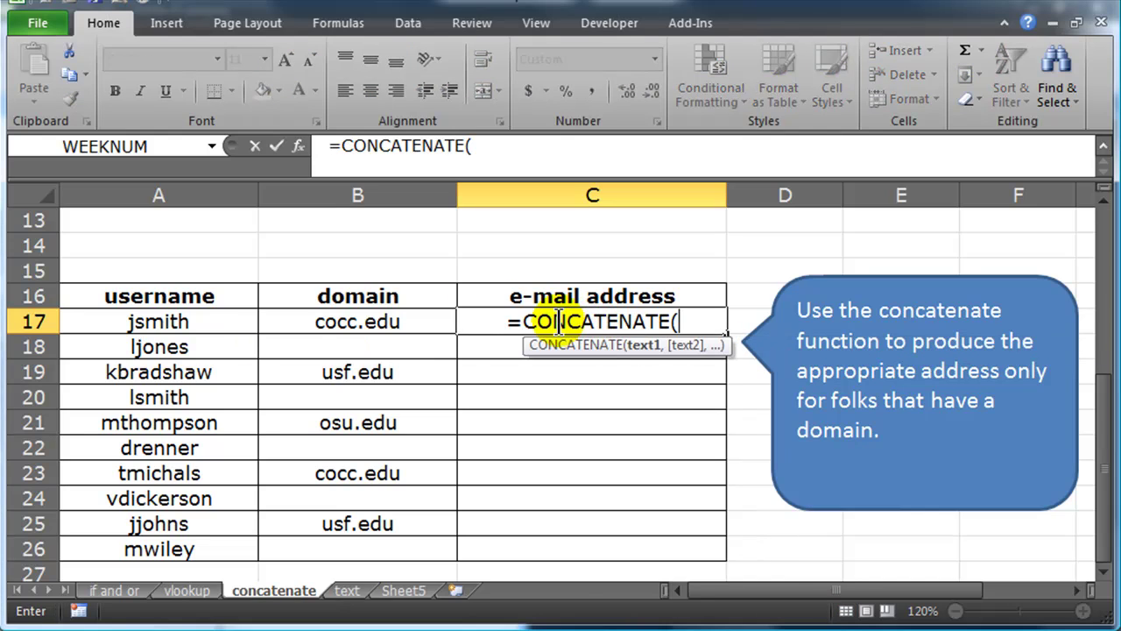
pyautogui.click(159, 323)
pyautogui.write(',')
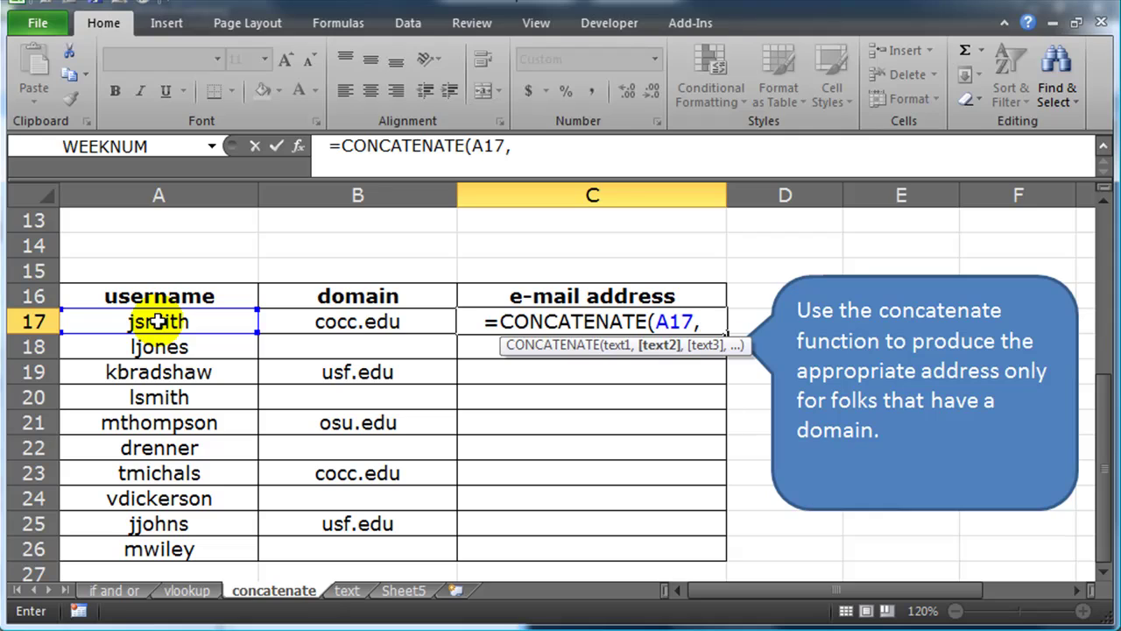
pyautogui.write('"@')
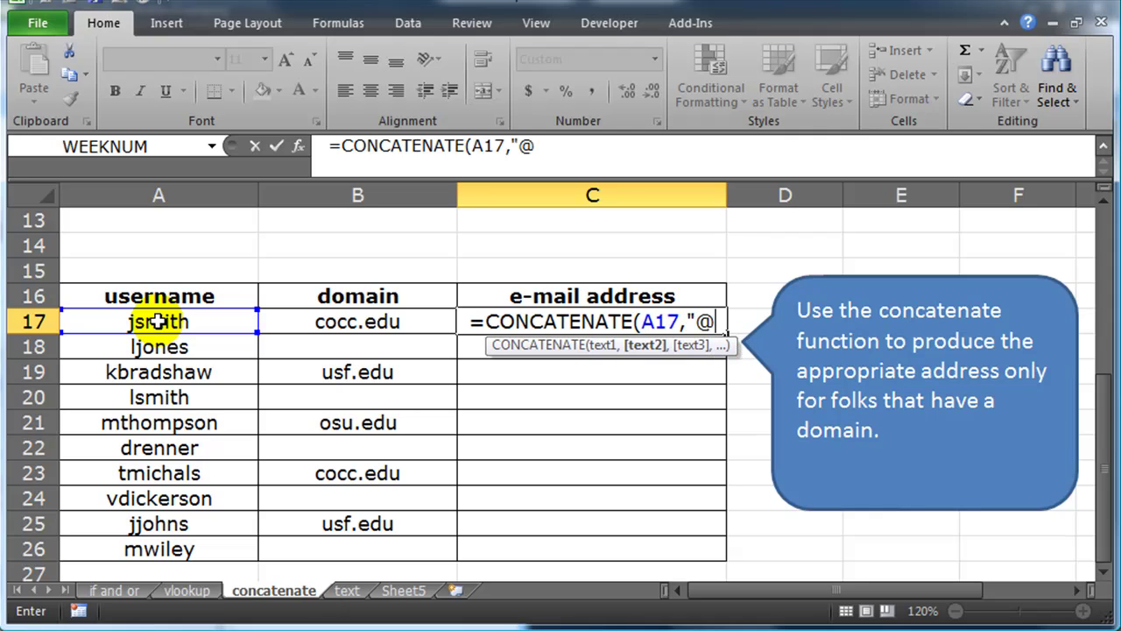
pyautogui.write('",')
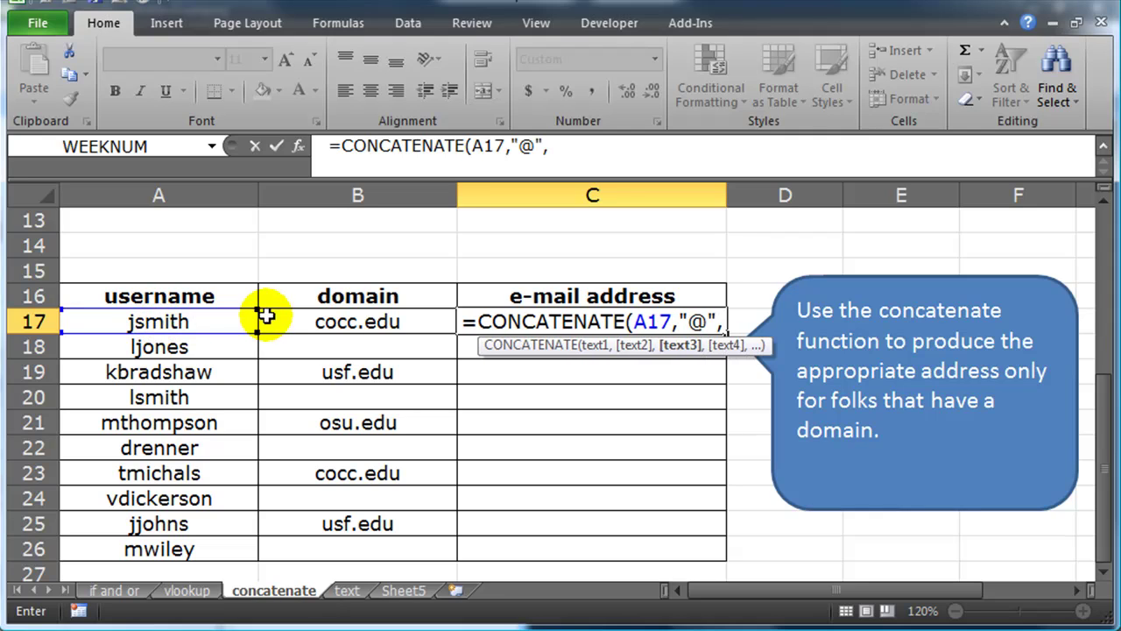
pyautogui.click(313, 321)
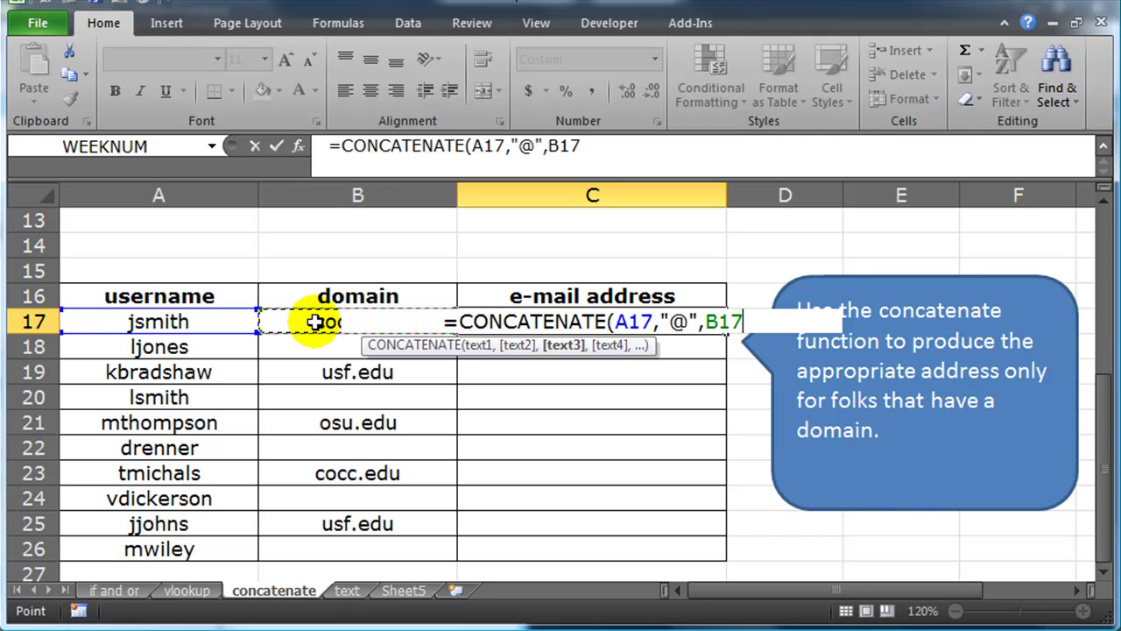
pyautogui.write(')')
pyautogui.press('Return')
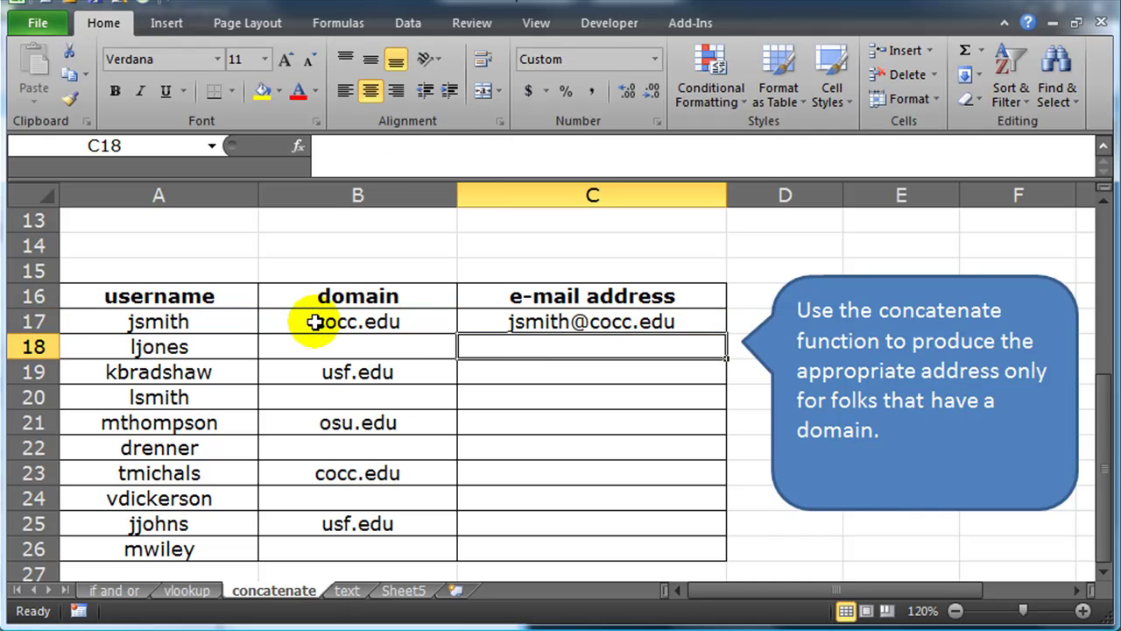
# - Fill the formula down to C26 and inspect results like lsmith, drenner and mwiley lacking domains
pyautogui.click(706, 321)
pyautogui.moveTo(727, 348); pyautogui.dragTo(718, 557)
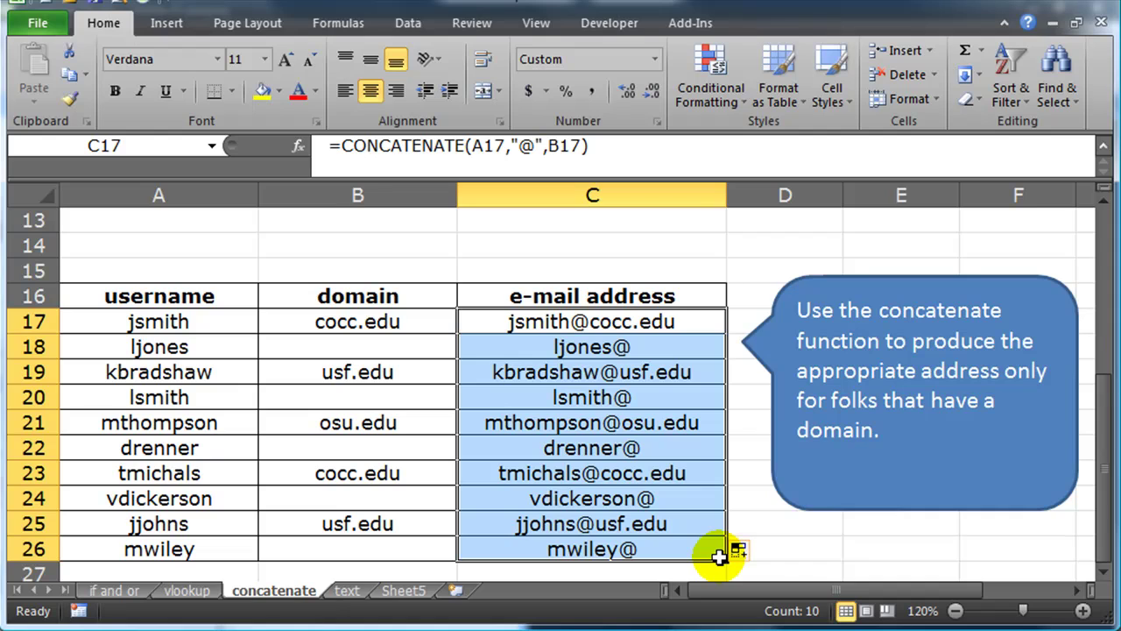
pyautogui.click(617, 321)
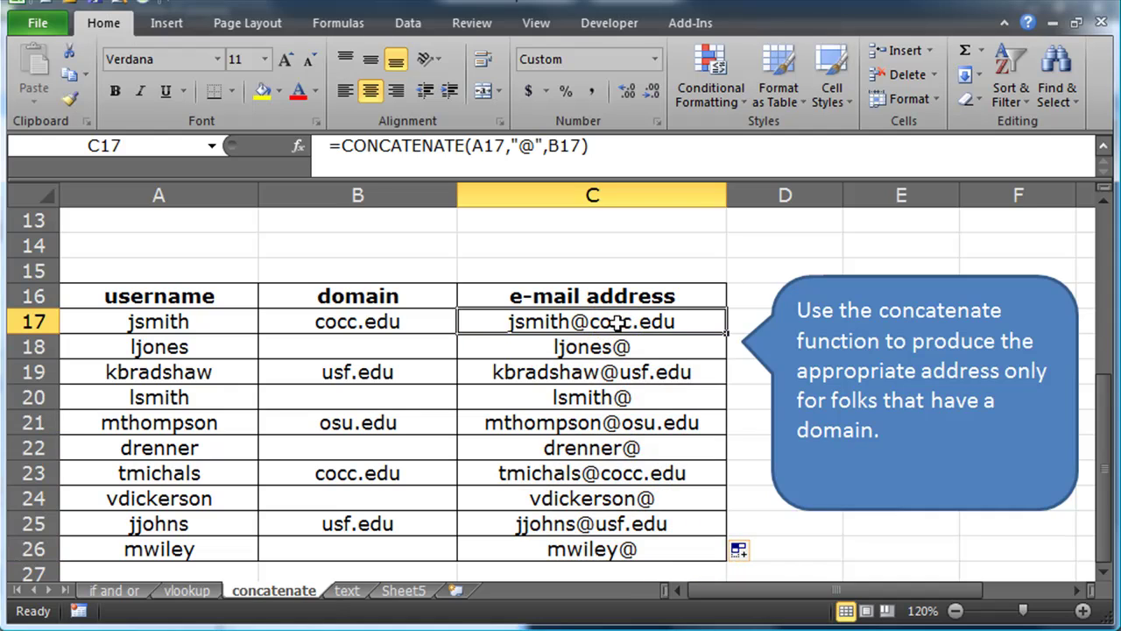
pyautogui.click(159, 323)
pyautogui.moveTo(242, 324); pyautogui.dragTo(298, 323)
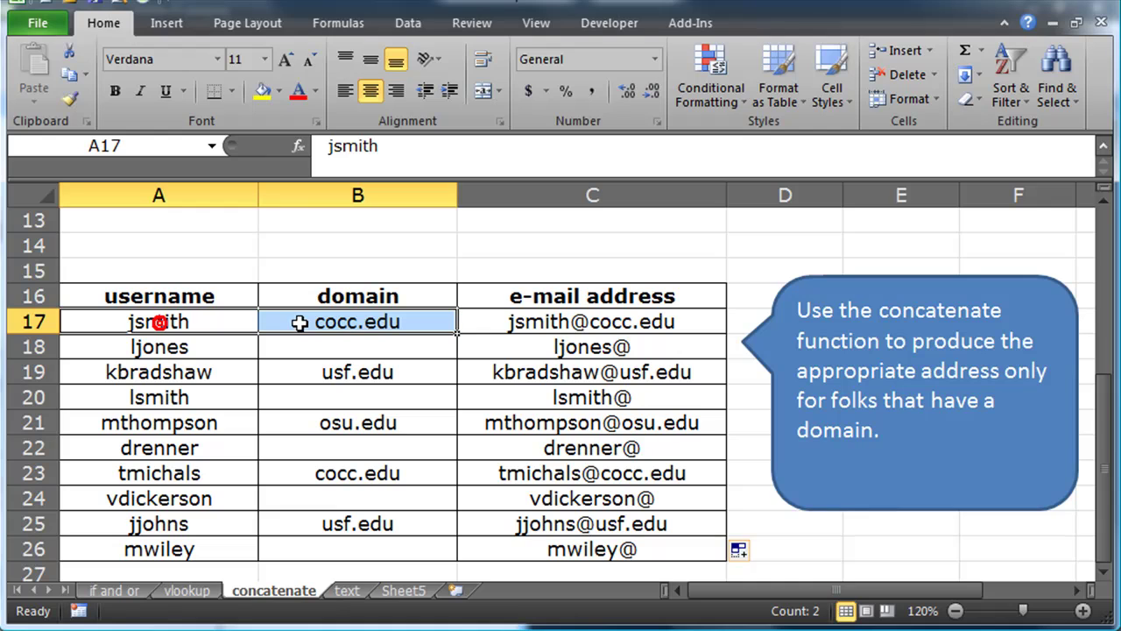
pyautogui.click(570, 347)
pyautogui.click(563, 398)
pyautogui.click(559, 448)
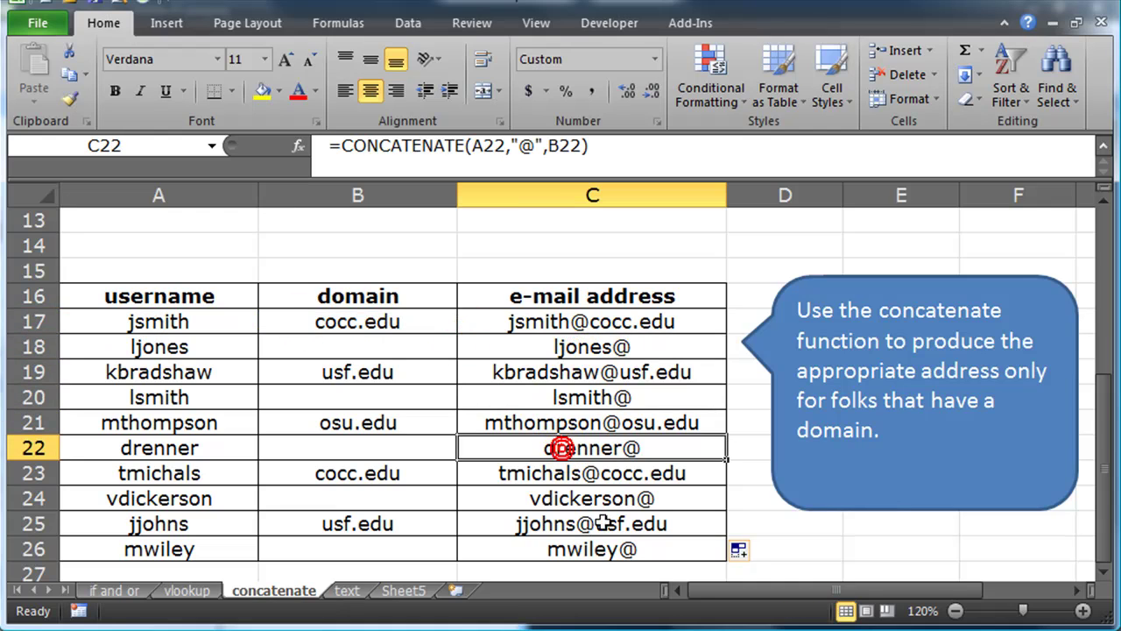
pyautogui.click(602, 549)
pyautogui.moveTo(624, 322); pyautogui.dragTo(622, 550)
# - Clear the trial addresses from C17:C26 and select C17 for a new formula
pyautogui.press('Delete')
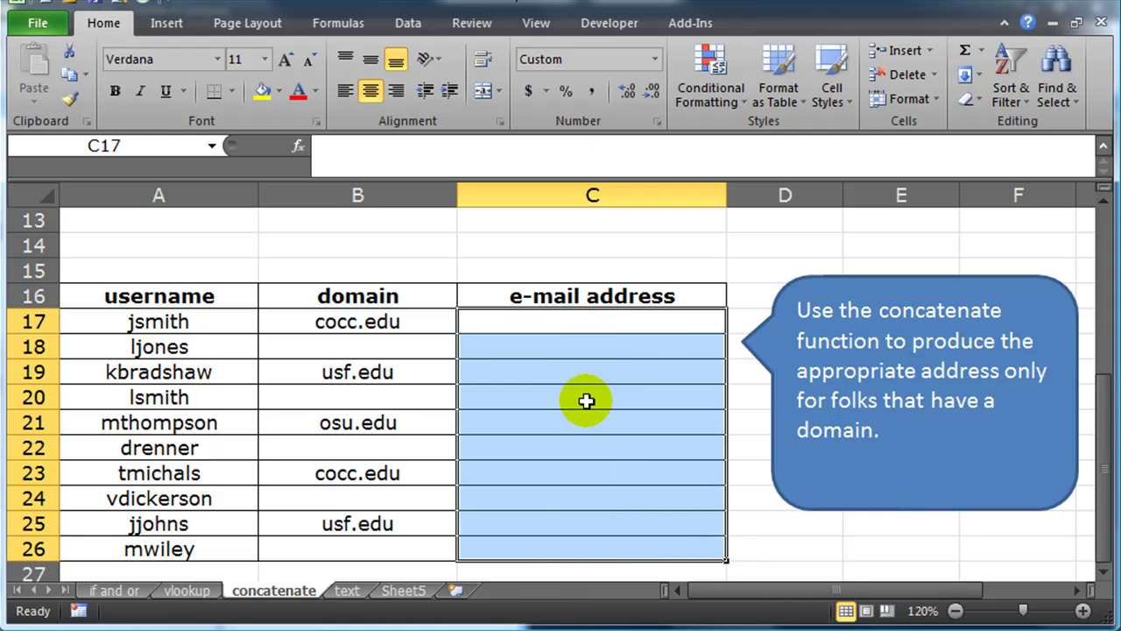
pyautogui.click(550, 361)
pyautogui.click(386, 326)
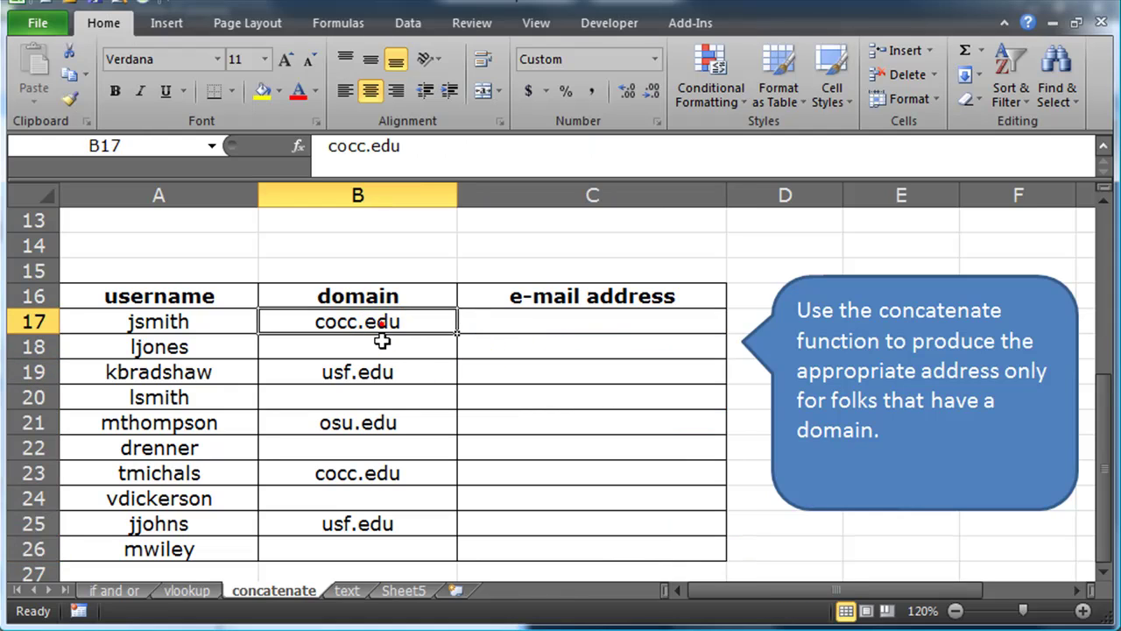
pyautogui.click(498, 376)
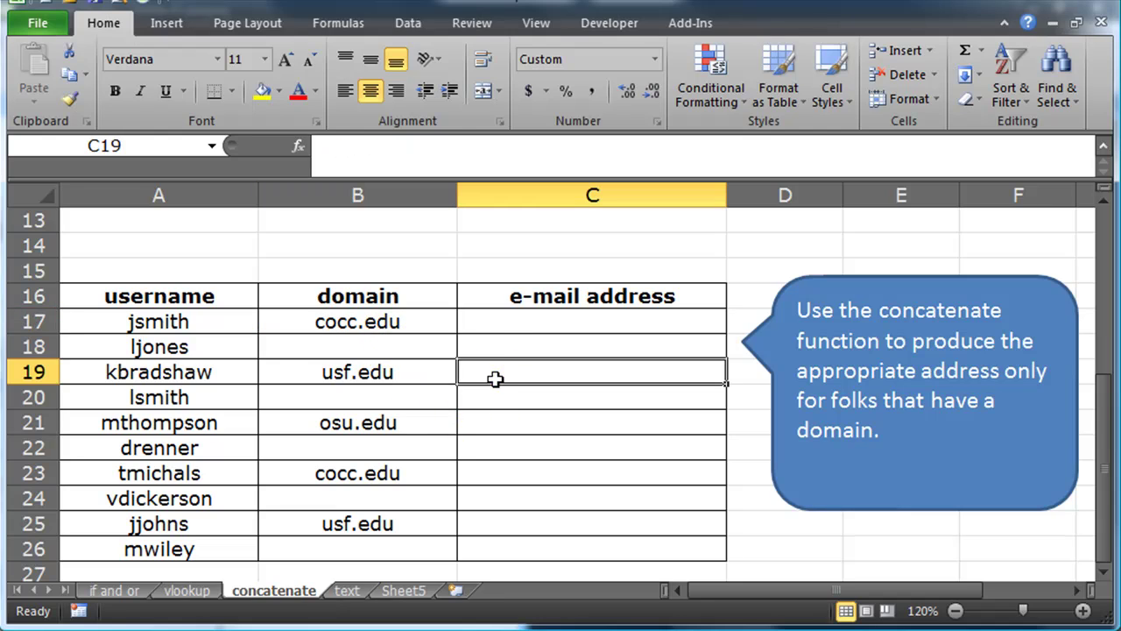
pyautogui.click(498, 327)
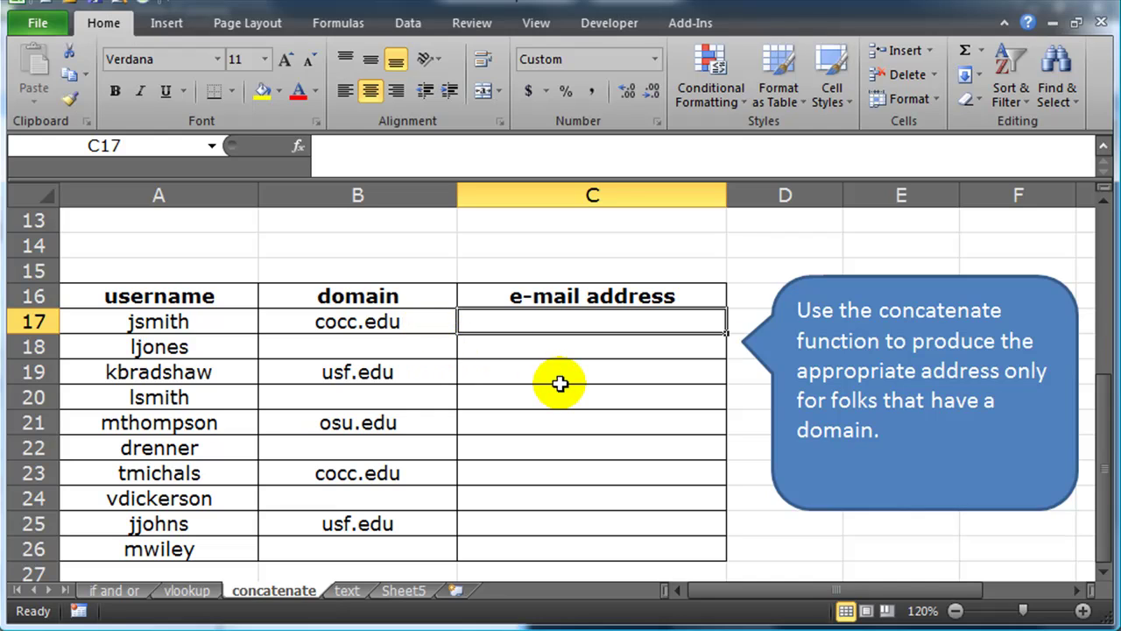
# - Type =count and compare the COUNT, COUNTA, COUNTBLANK, COUNTIF and COUNTIFS descriptions
pyautogui.write('=count')
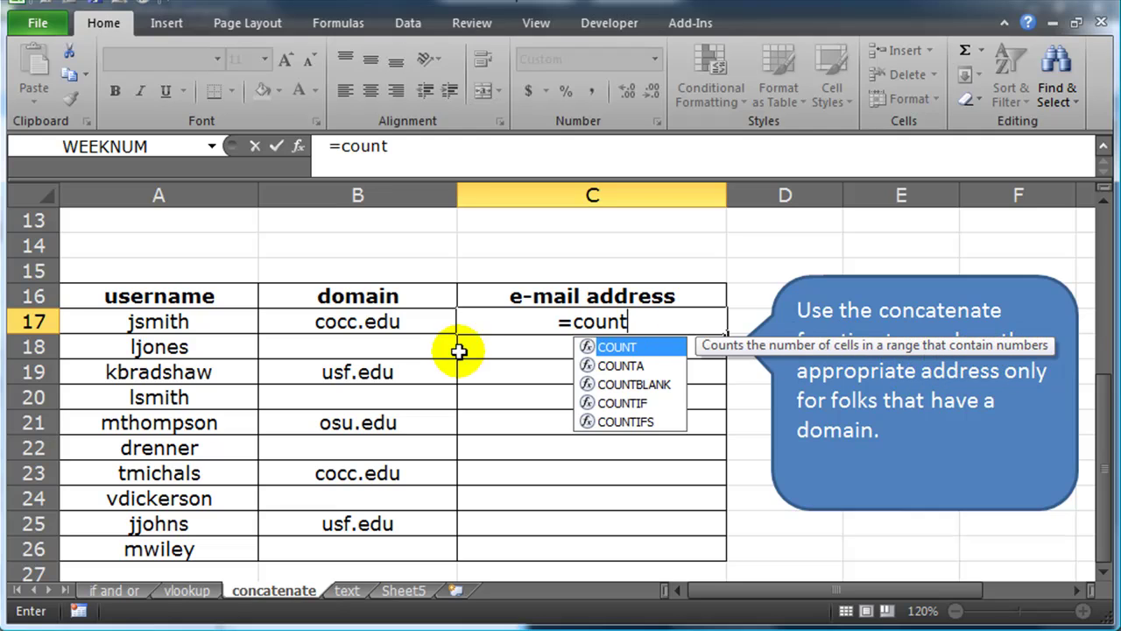
pyautogui.click(640, 366)
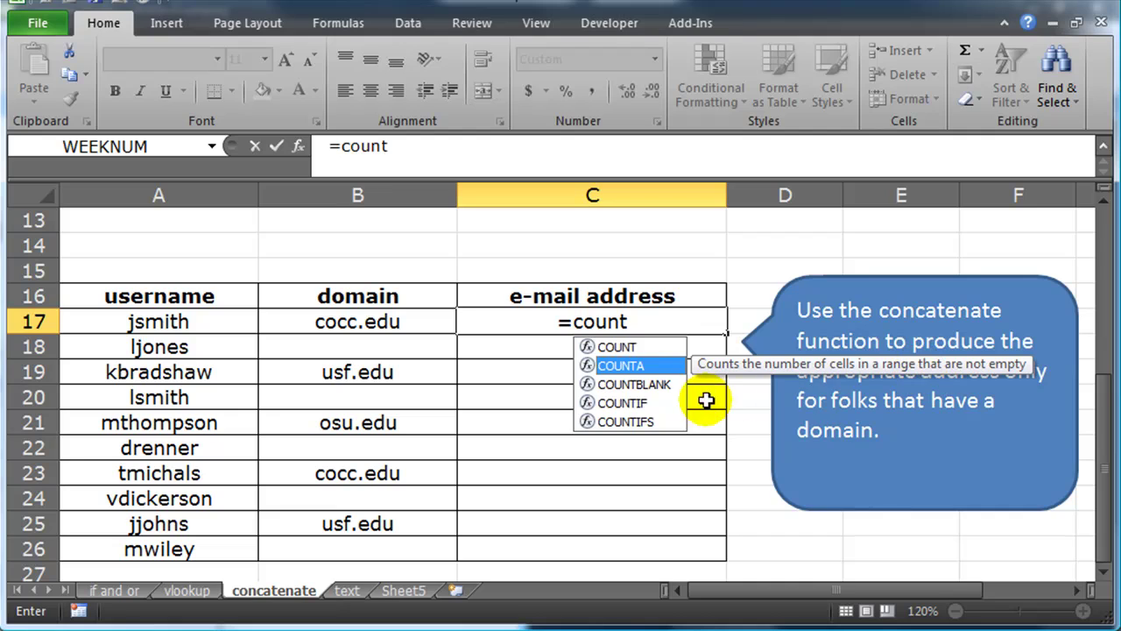
pyautogui.click(655, 385)
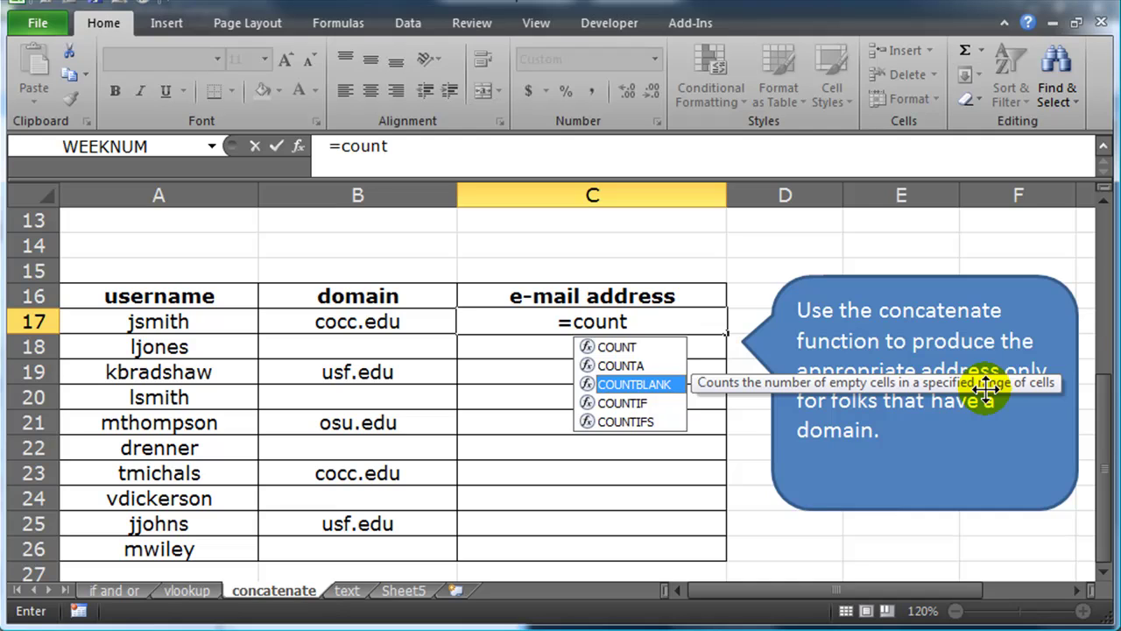
pyautogui.click(631, 403)
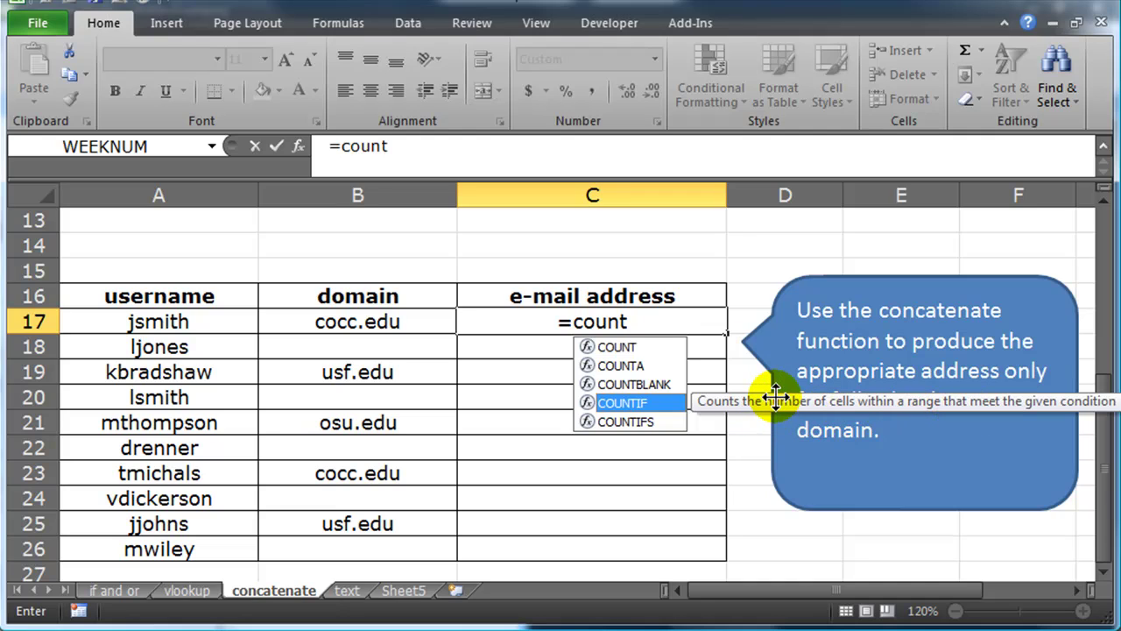
pyautogui.click(630, 421)
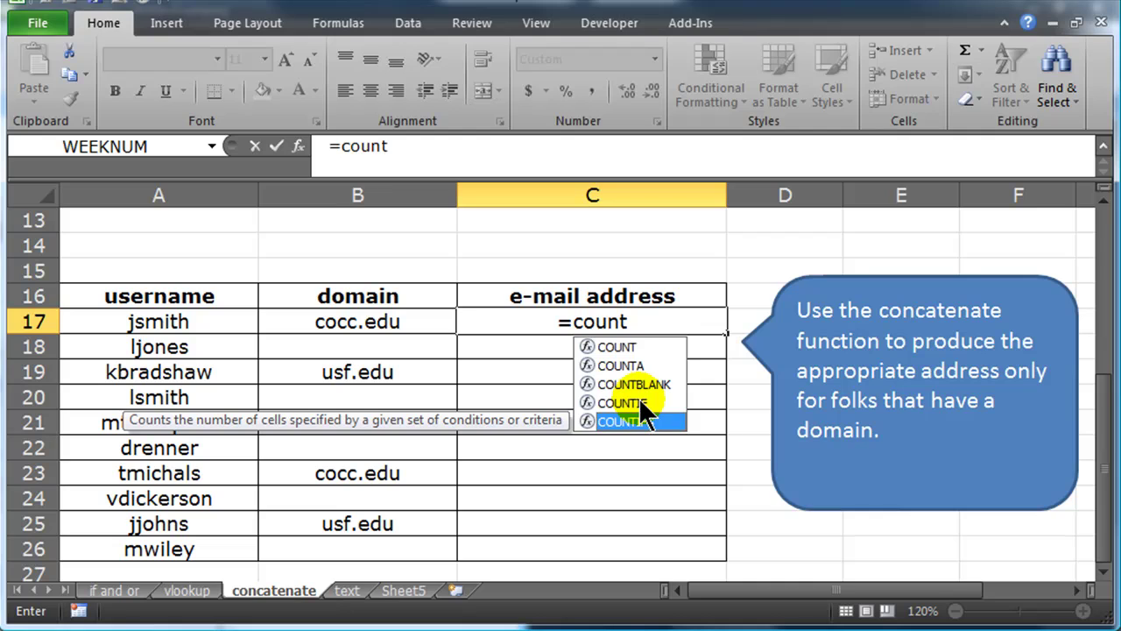
pyautogui.click(617, 345)
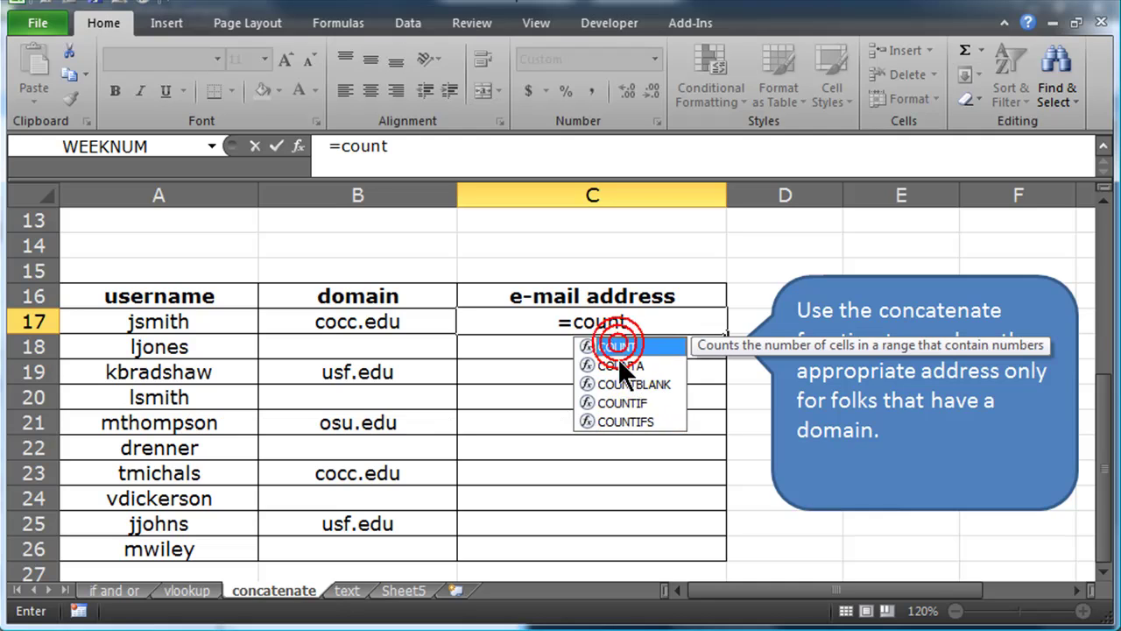
pyautogui.click(619, 363)
pyautogui.click(626, 383)
pyautogui.click(628, 370)
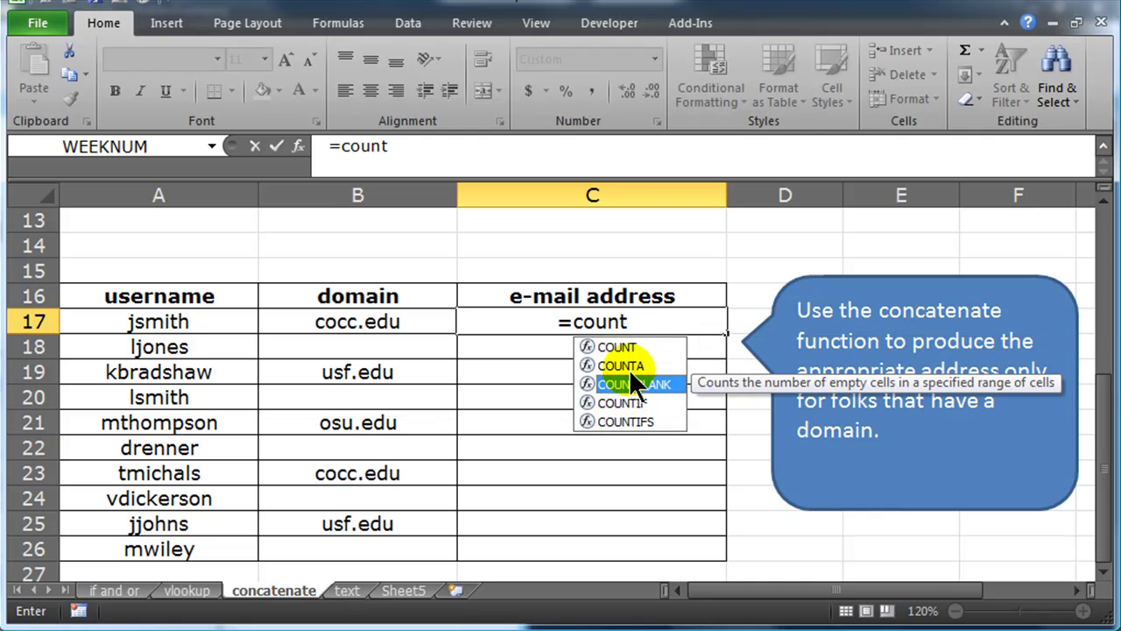
pyautogui.click(629, 366)
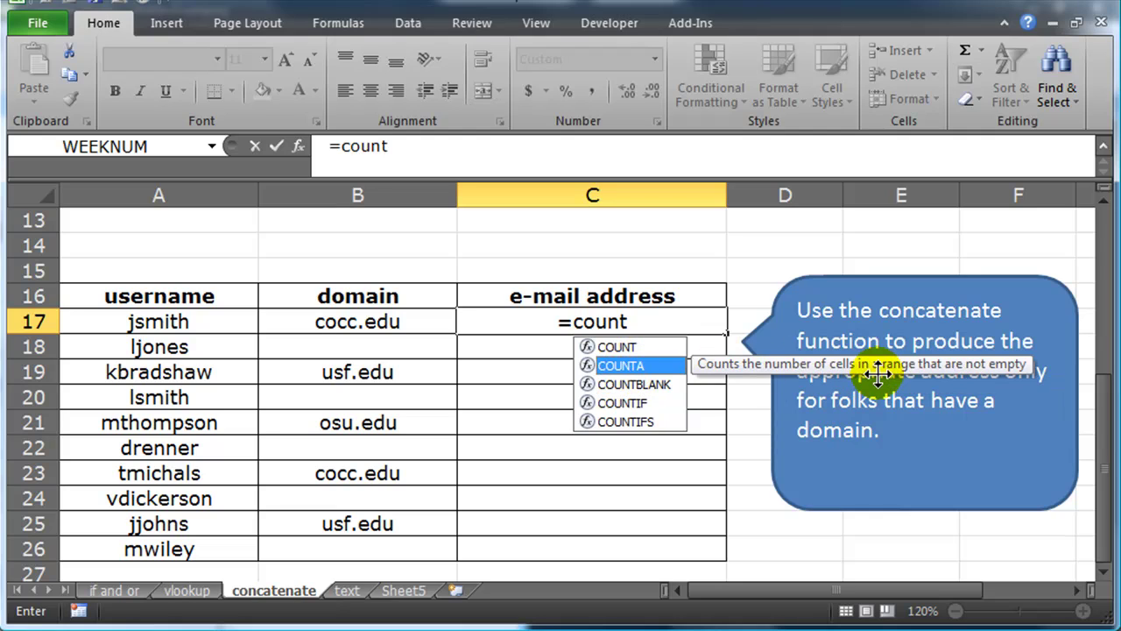
pyautogui.click(666, 383)
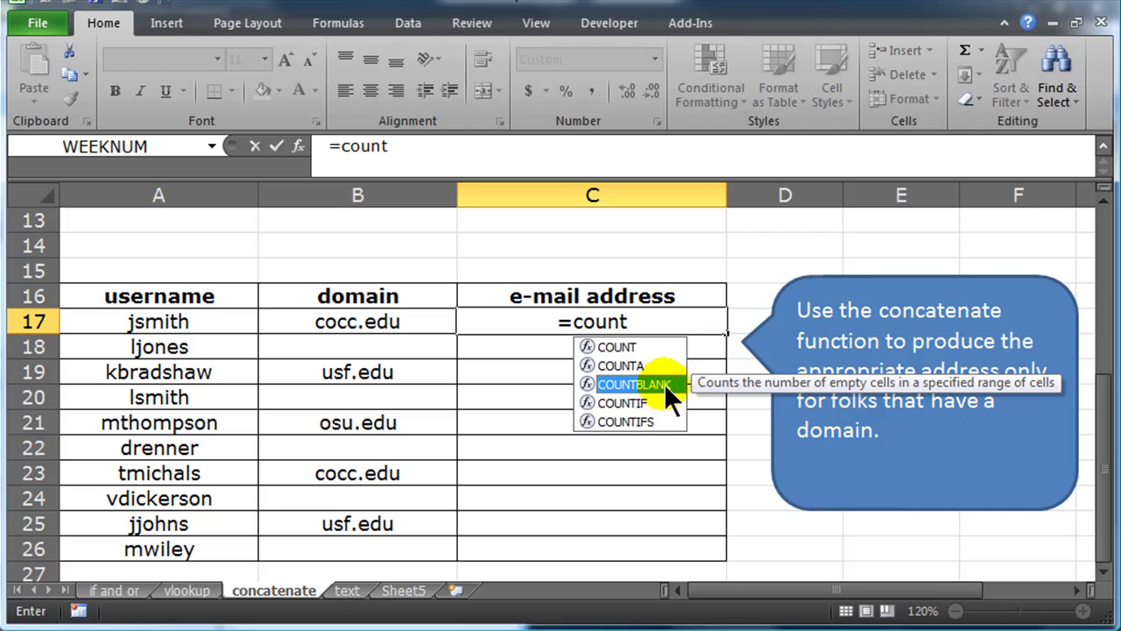
pyautogui.click(635, 365)
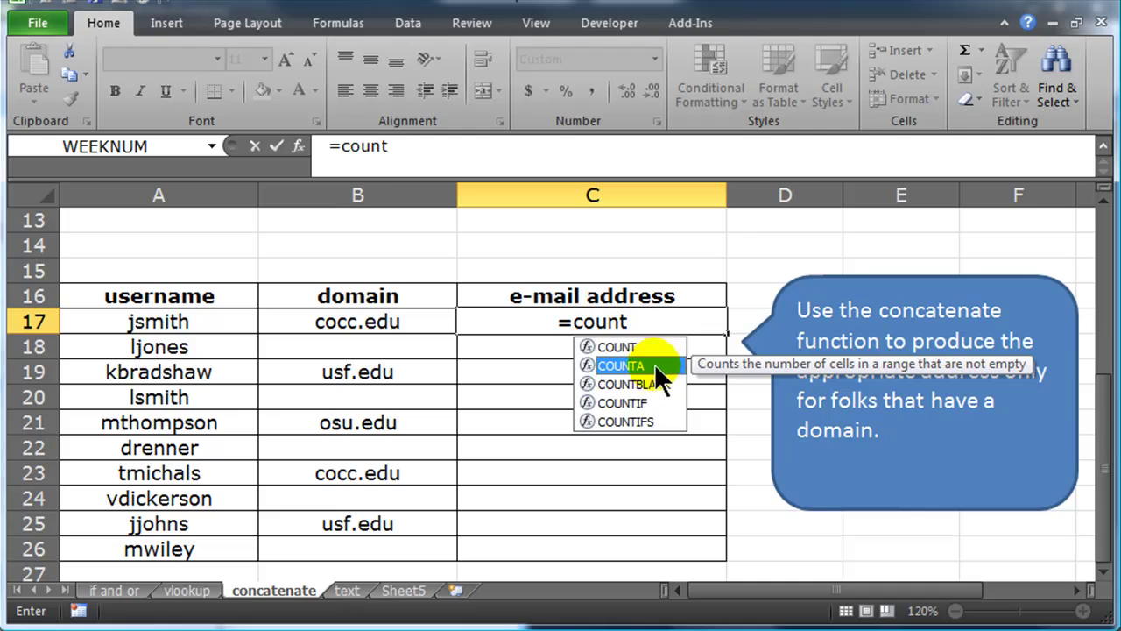
# - Enter =COUNTA(B17) in C17 and fill it down to C26
pyautogui.doubleClick(654, 366)
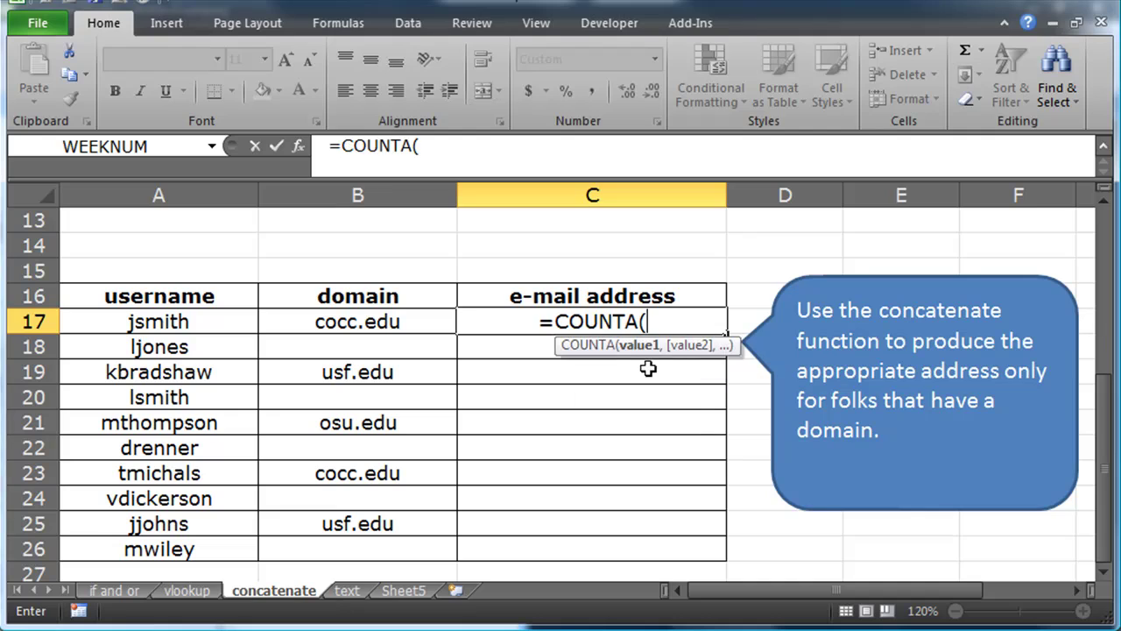
pyautogui.click(403, 325)
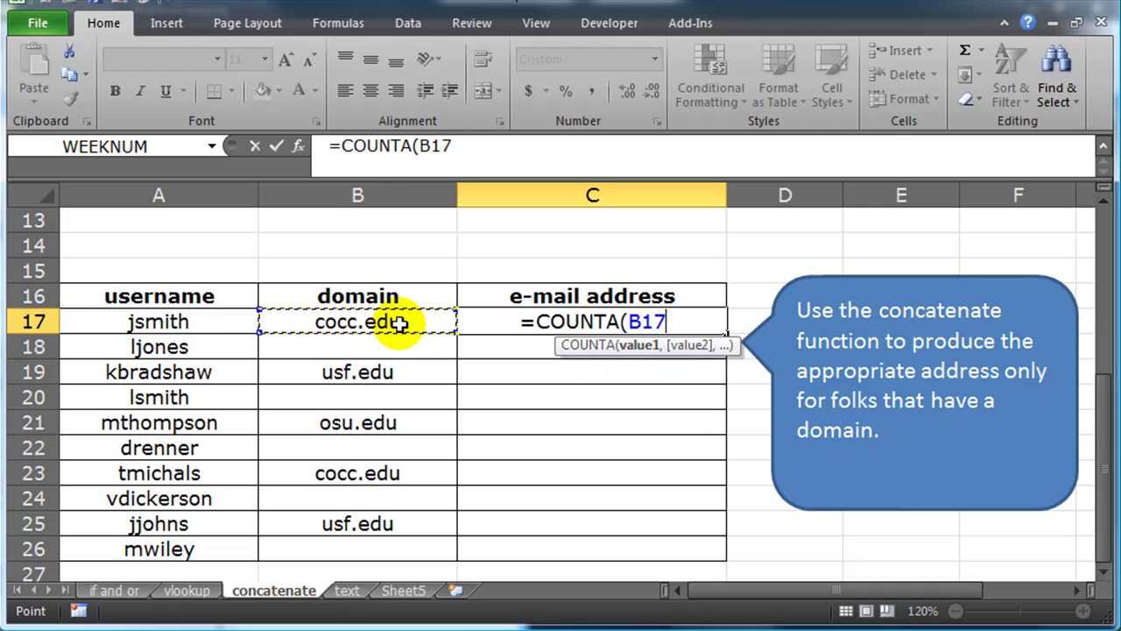
pyautogui.write(')')
pyautogui.press('Return')
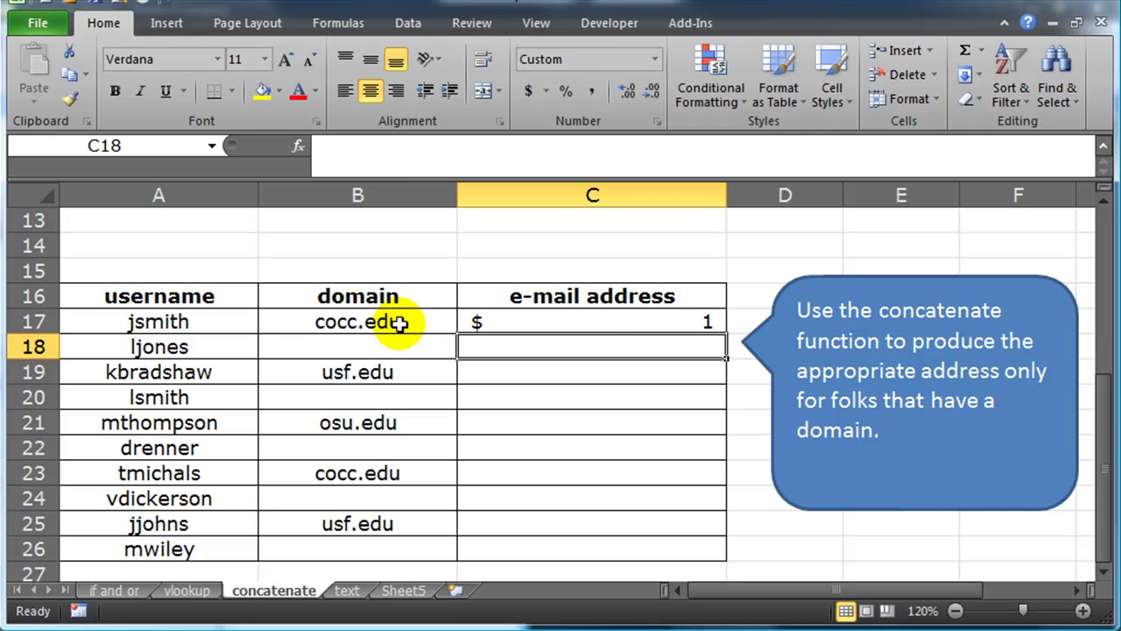
pyautogui.click(592, 323)
pyautogui.moveTo(726, 333); pyautogui.dragTo(735, 549)
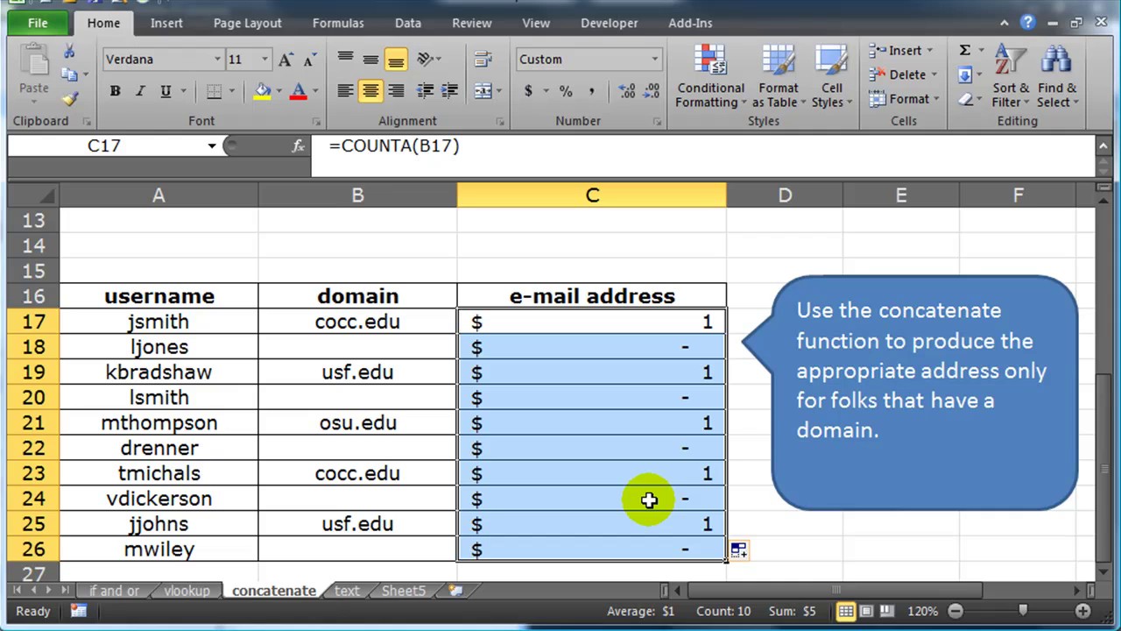
pyautogui.click(508, 323)
# - Format C17:C26 as Number with no decimals so the counts show 1 or 0
pyautogui.click(415, 323)
pyautogui.click(568, 327)
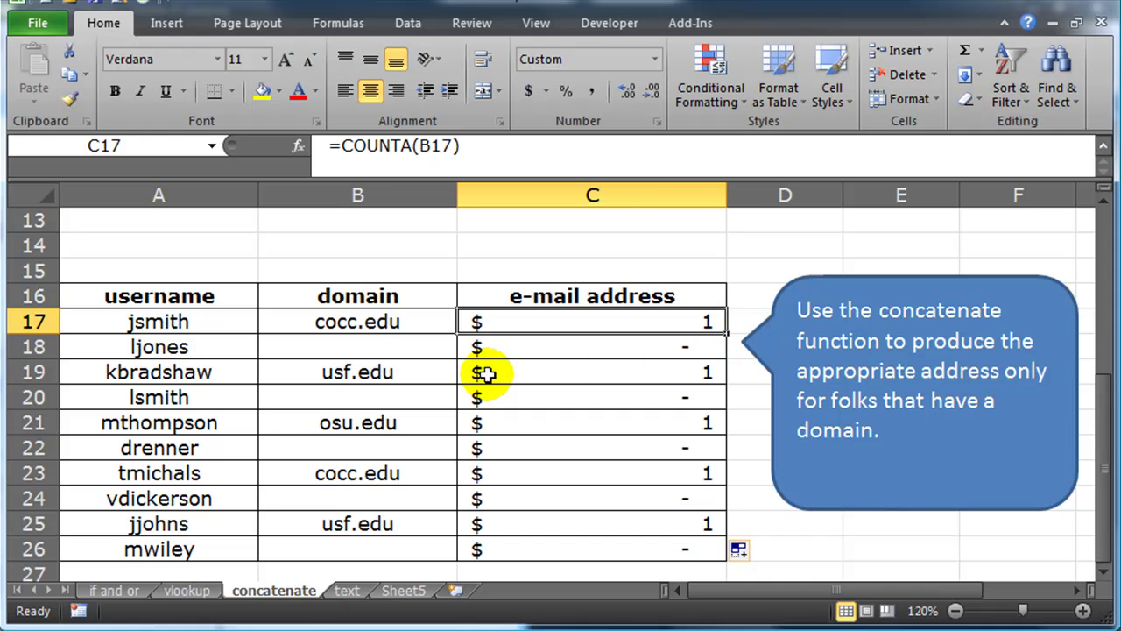
pyautogui.click(428, 350)
pyautogui.click(629, 345)
pyautogui.click(635, 345)
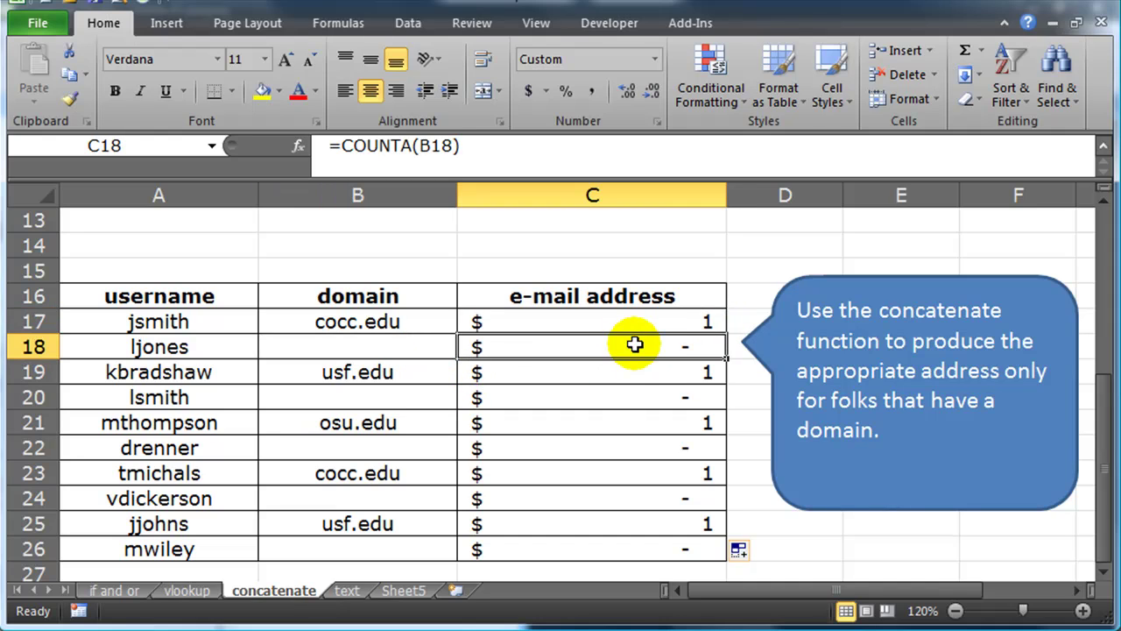
pyautogui.moveTo(638, 324); pyautogui.dragTo(643, 548)
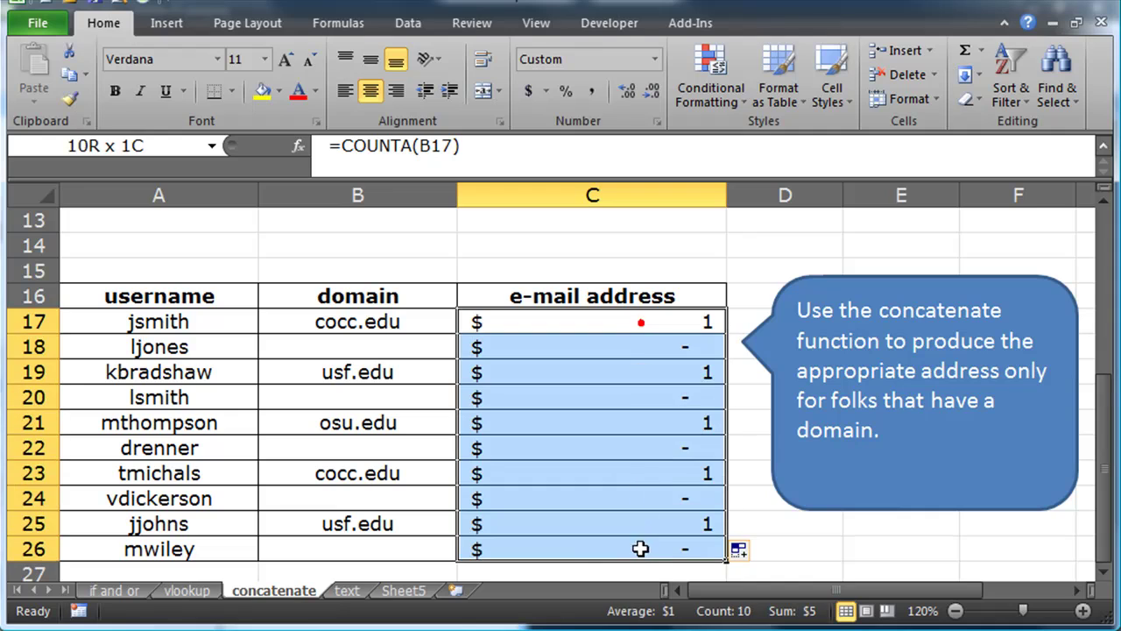
pyautogui.click(592, 94)
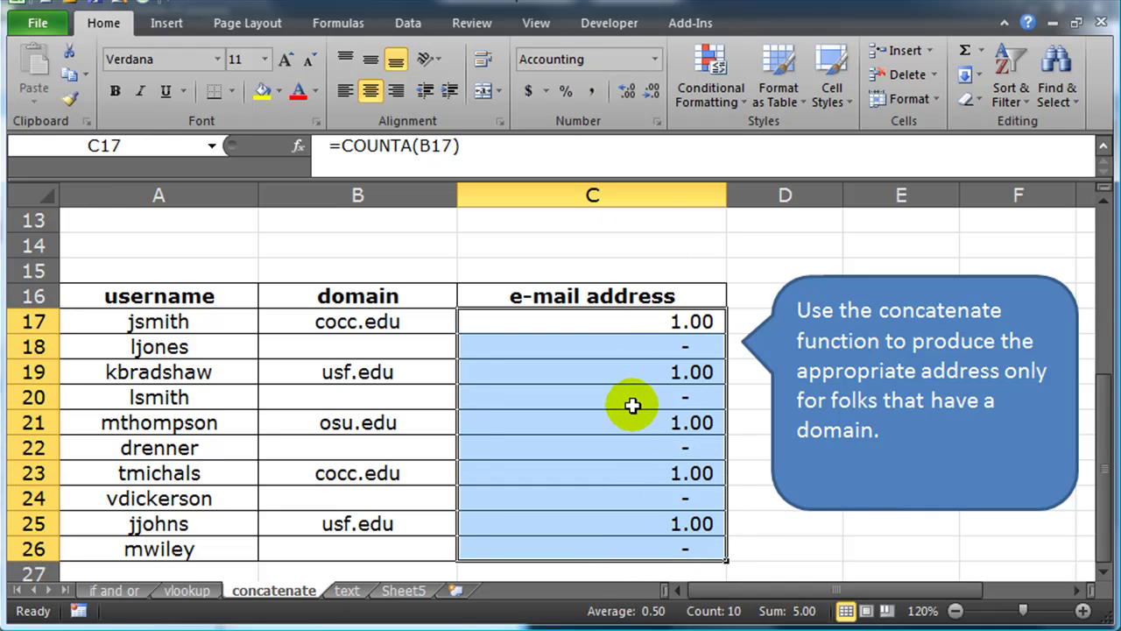
pyautogui.click(655, 59)
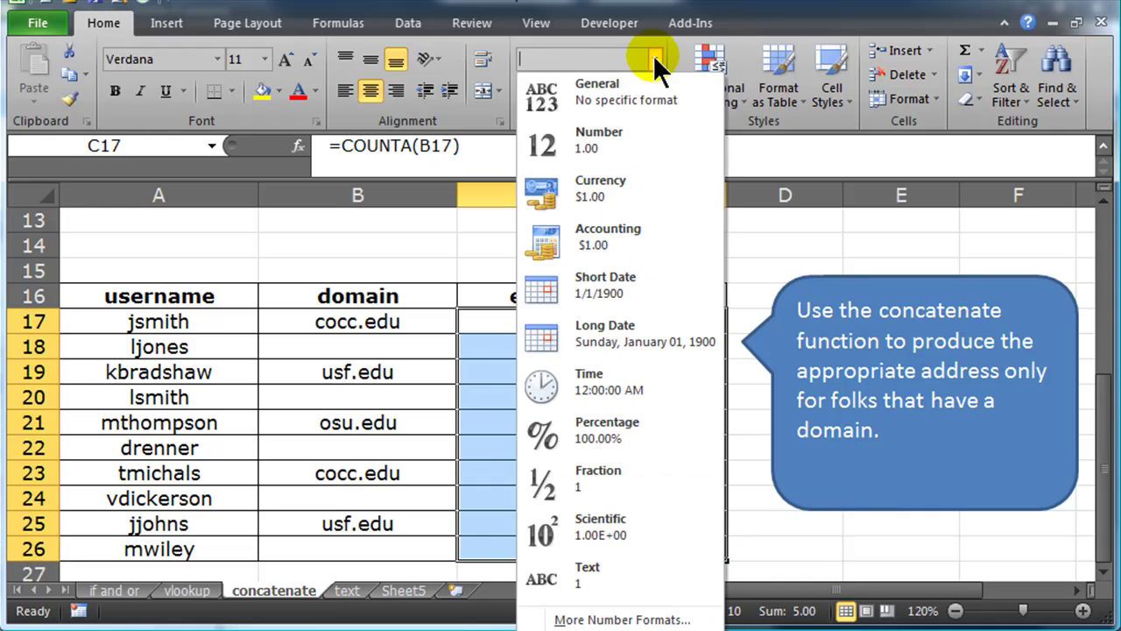
pyautogui.click(622, 137)
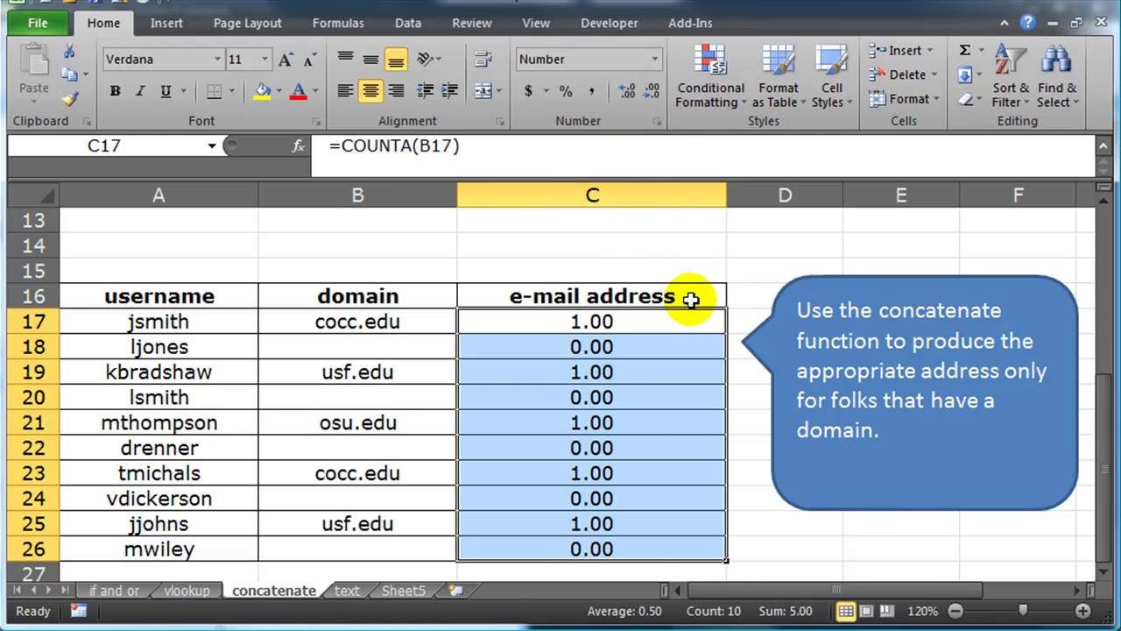
pyautogui.click(653, 91)
pyautogui.click(653, 91)
pyautogui.click(657, 394)
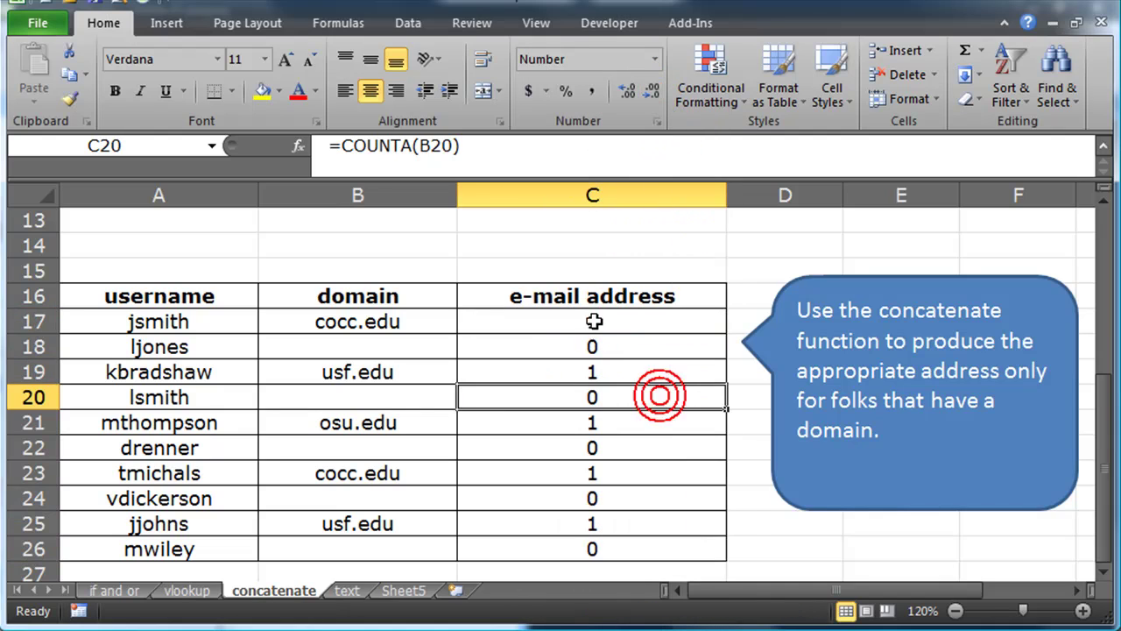
# - Compare the counts in C17 and C18 against the domains in B17 and B18
pyautogui.click(592, 321)
pyautogui.click(421, 332)
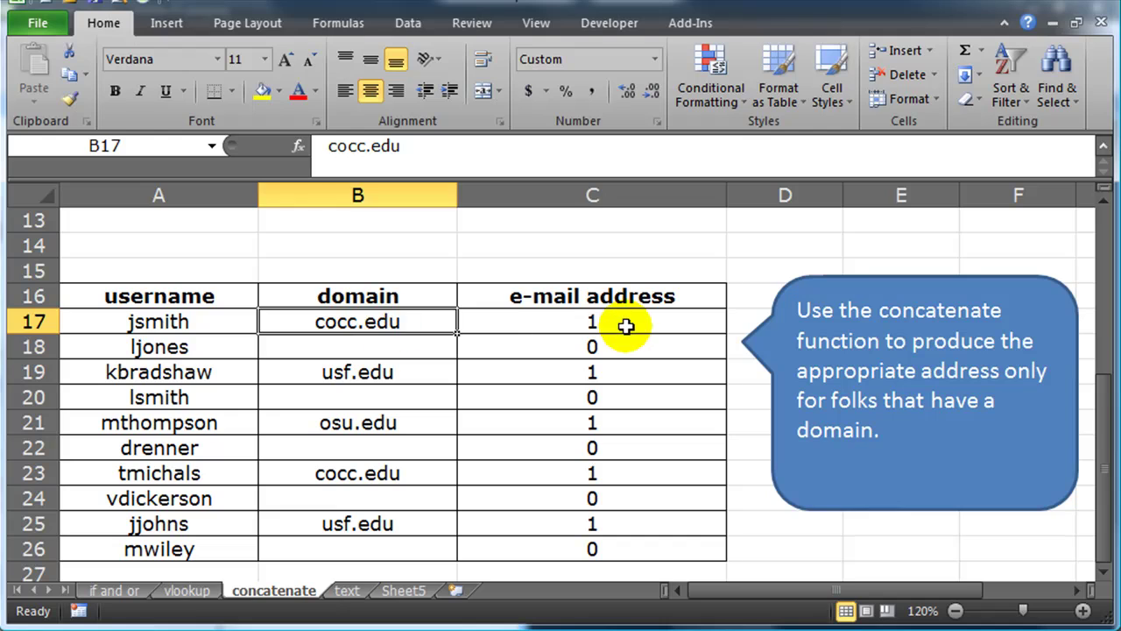
pyautogui.click(595, 321)
pyautogui.click(414, 350)
pyautogui.click(546, 349)
pyautogui.click(584, 323)
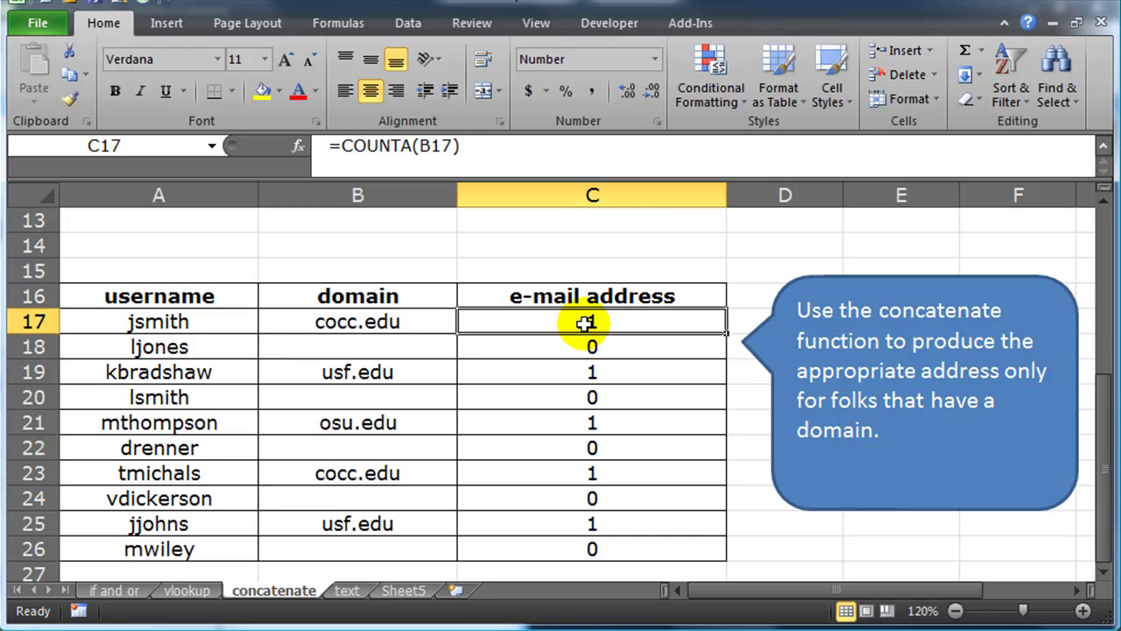
# - Type =IF(COUNTA(B17)=1,CONCATENATE(A17,"@",B17),"") into cell C17
pyautogui.write('=')
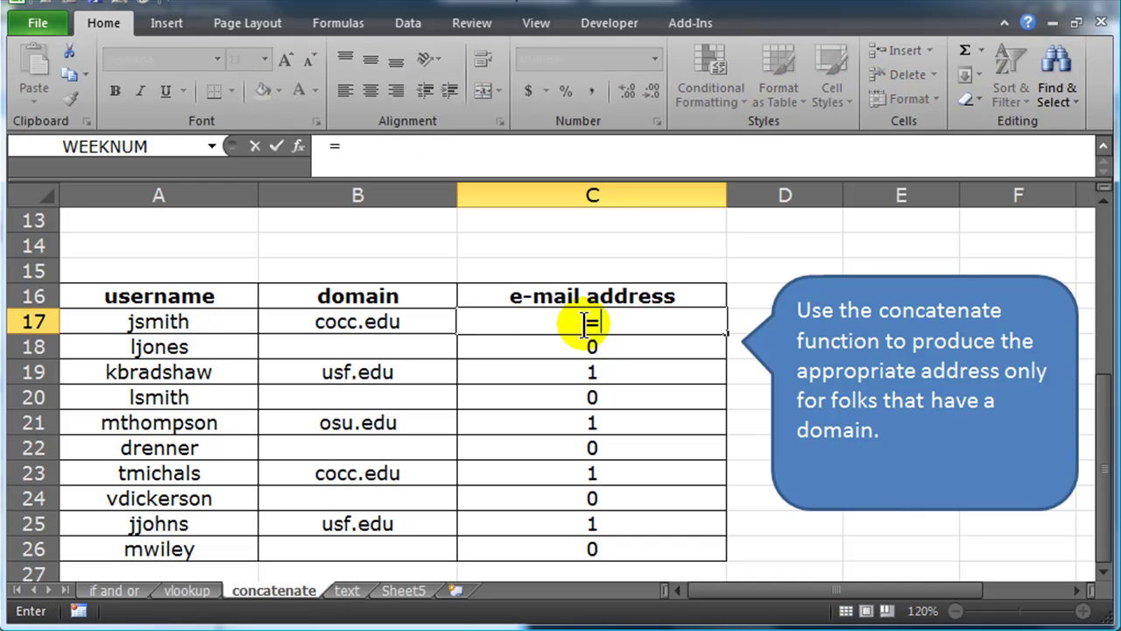
pyautogui.write('if(')
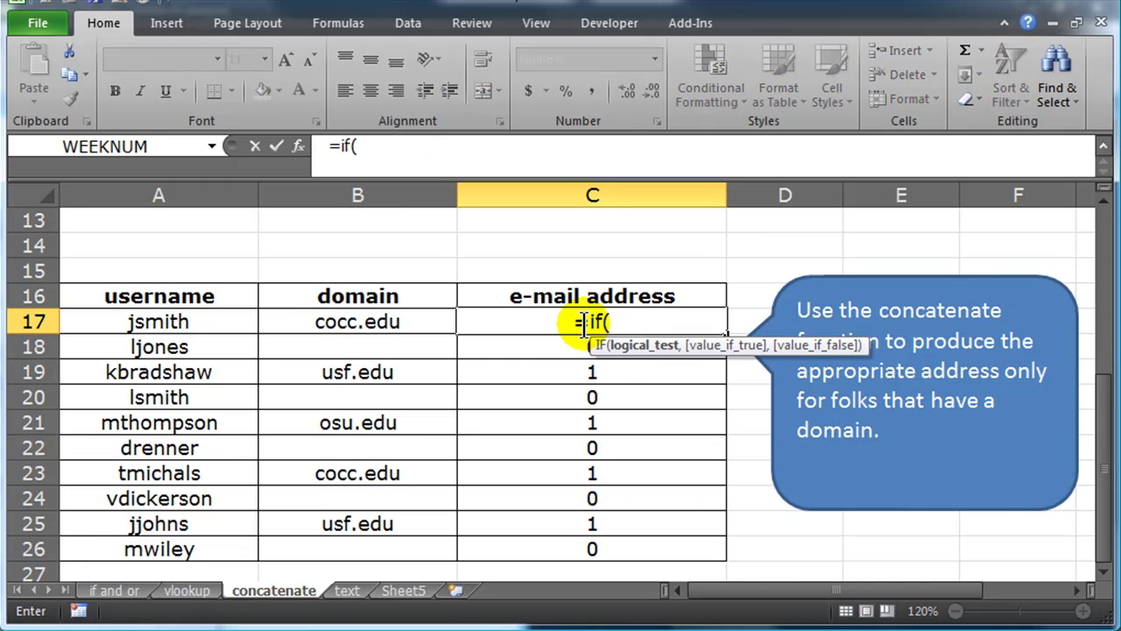
pyautogui.write('counta(')
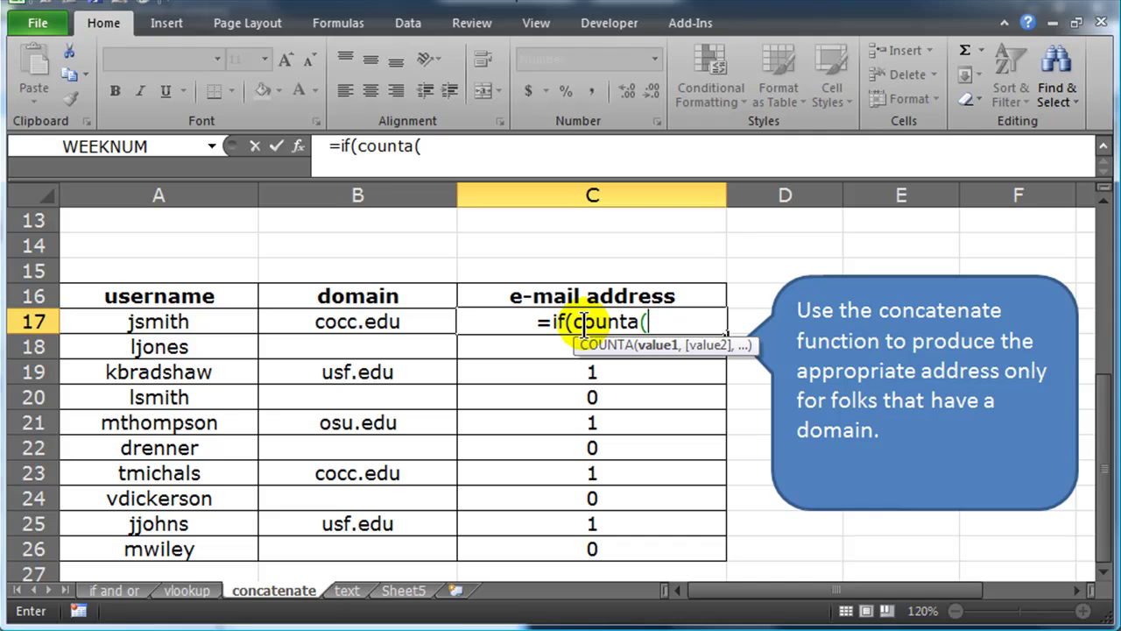
pyautogui.click(393, 320)
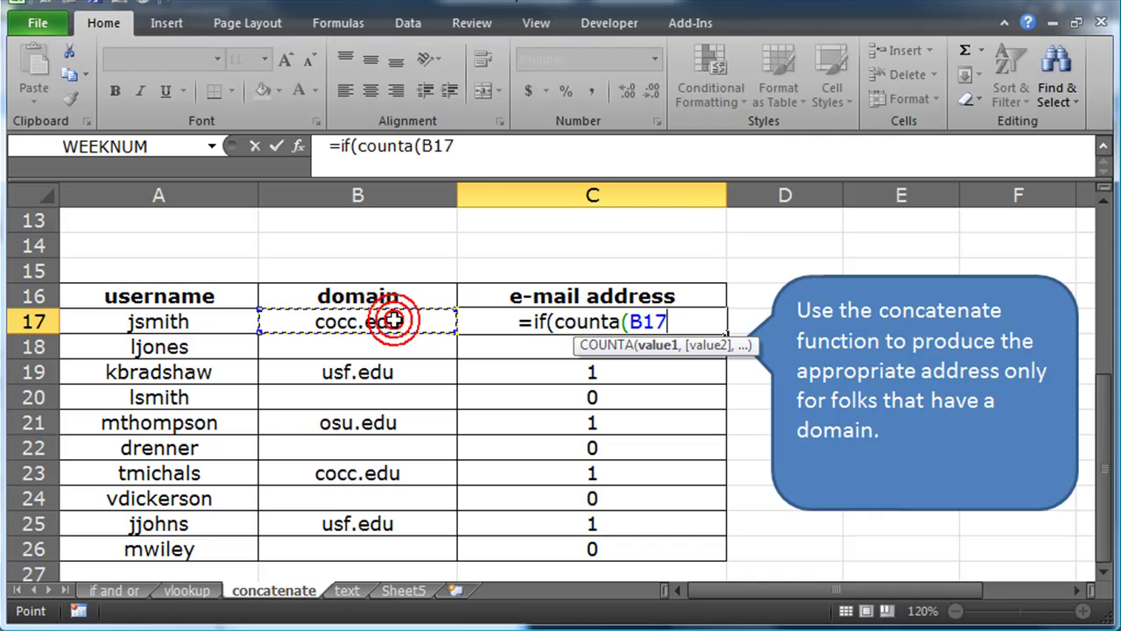
pyautogui.write(')=')
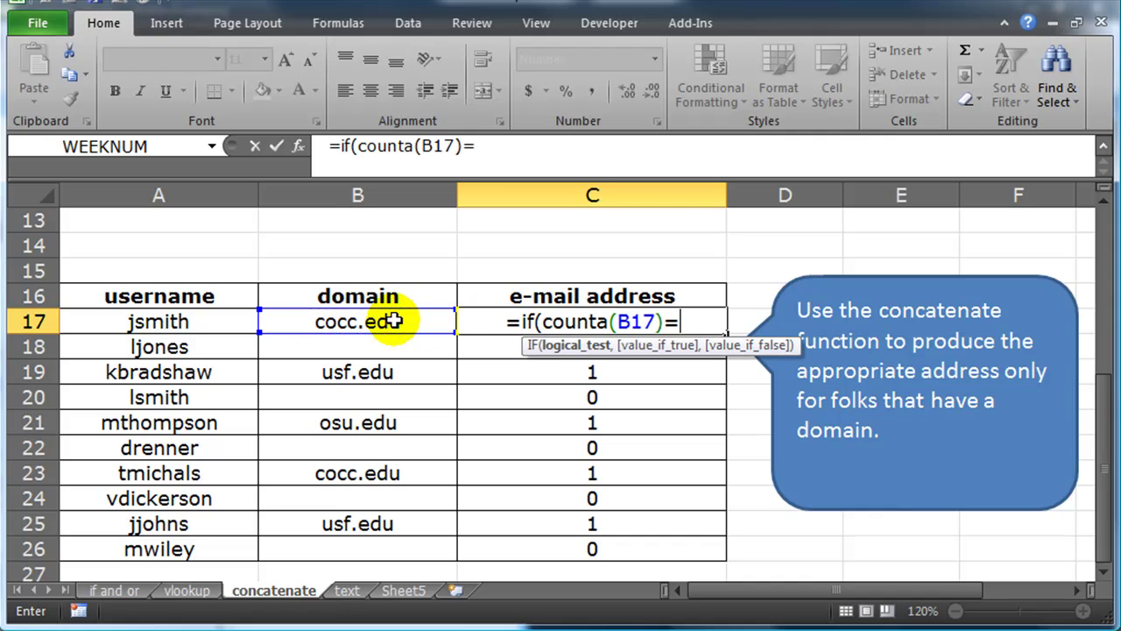
pyautogui.write('1')
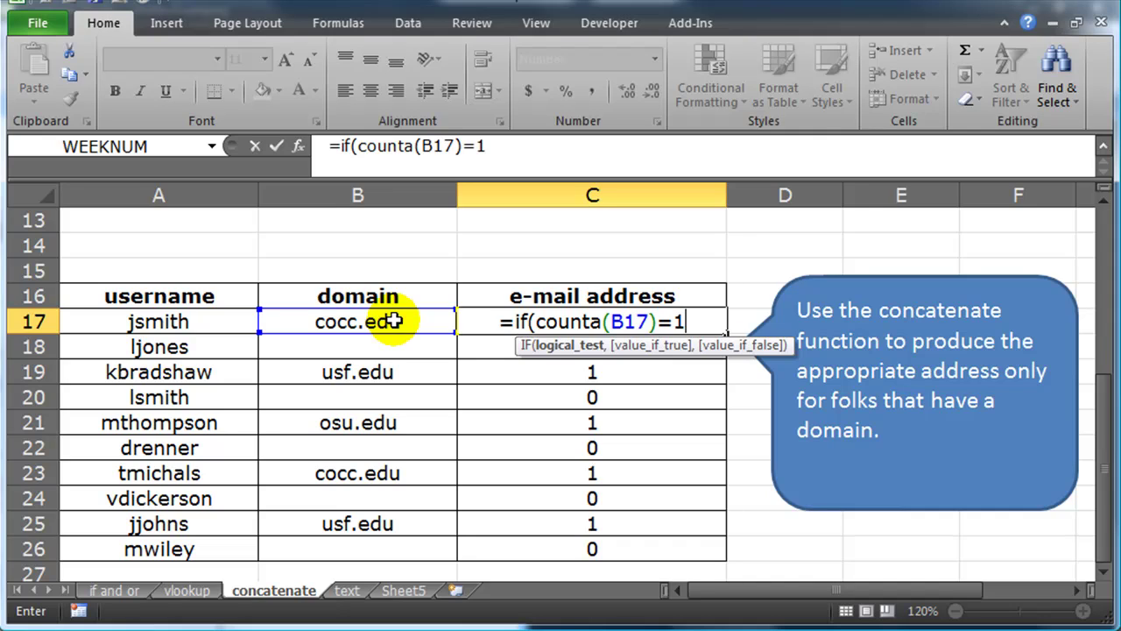
pyautogui.write(',')
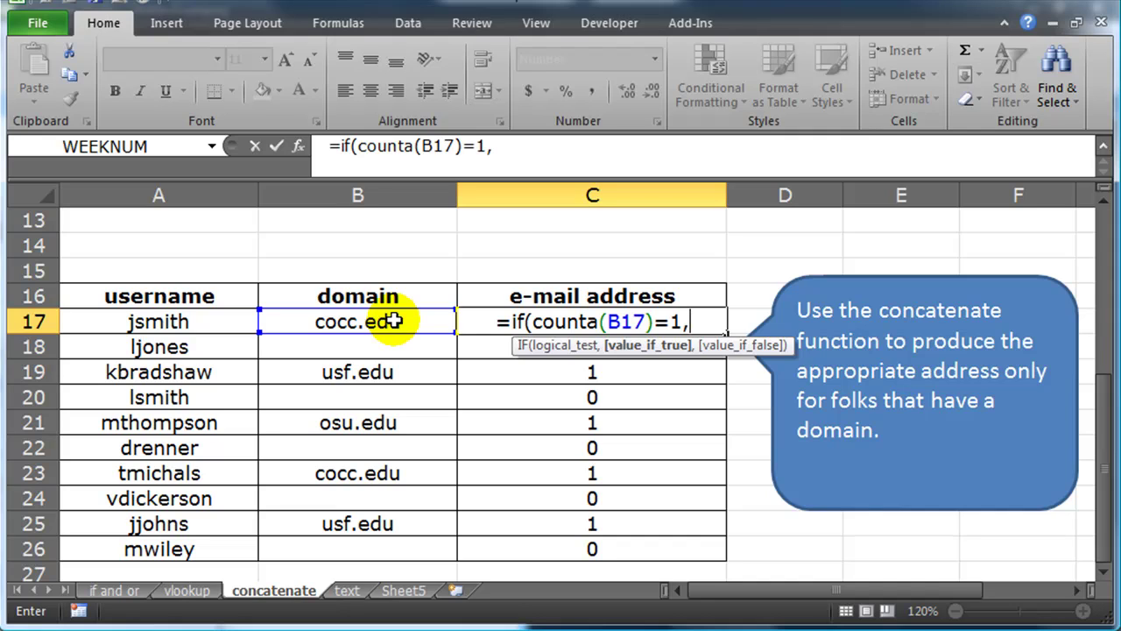
pyautogui.write('con')
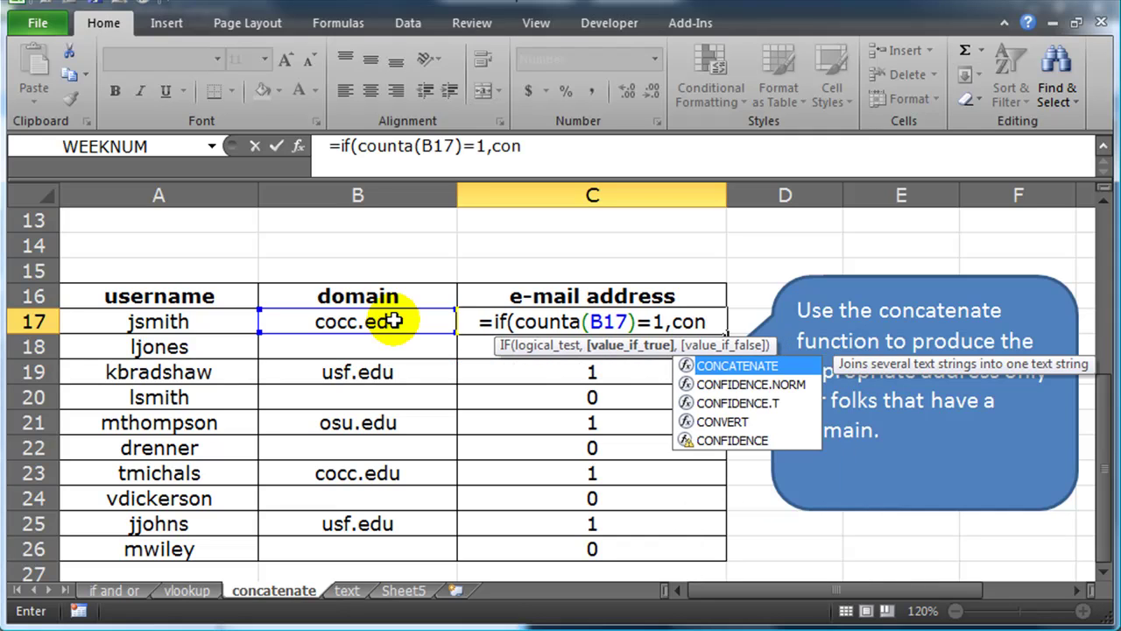
pyautogui.press('Tab')
pyautogui.click(166, 323)
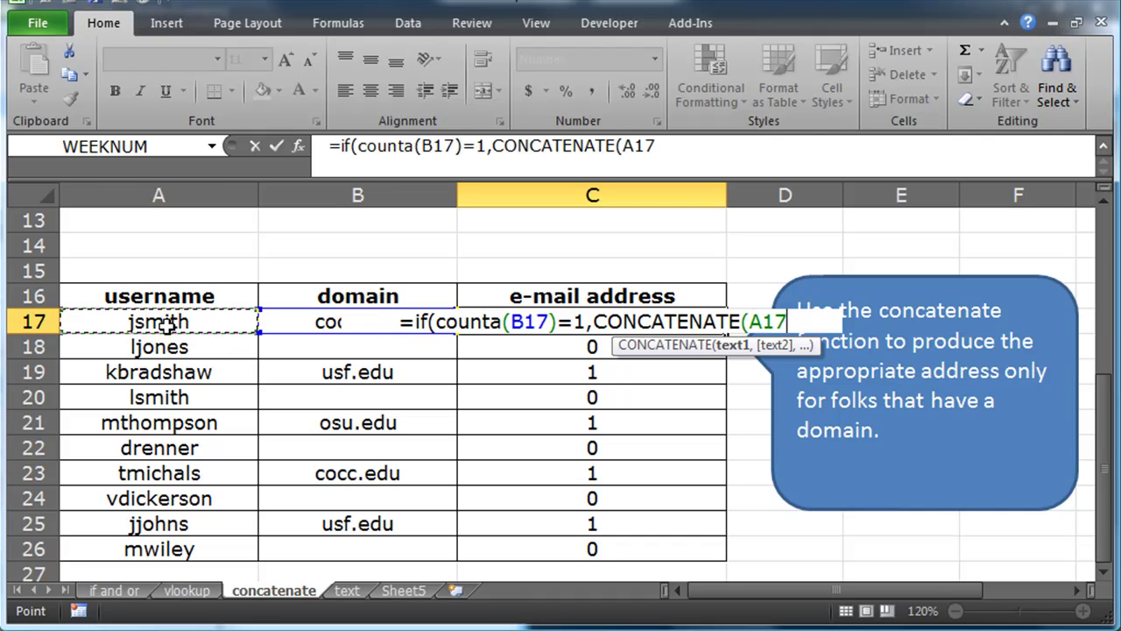
pyautogui.write(',"@",')
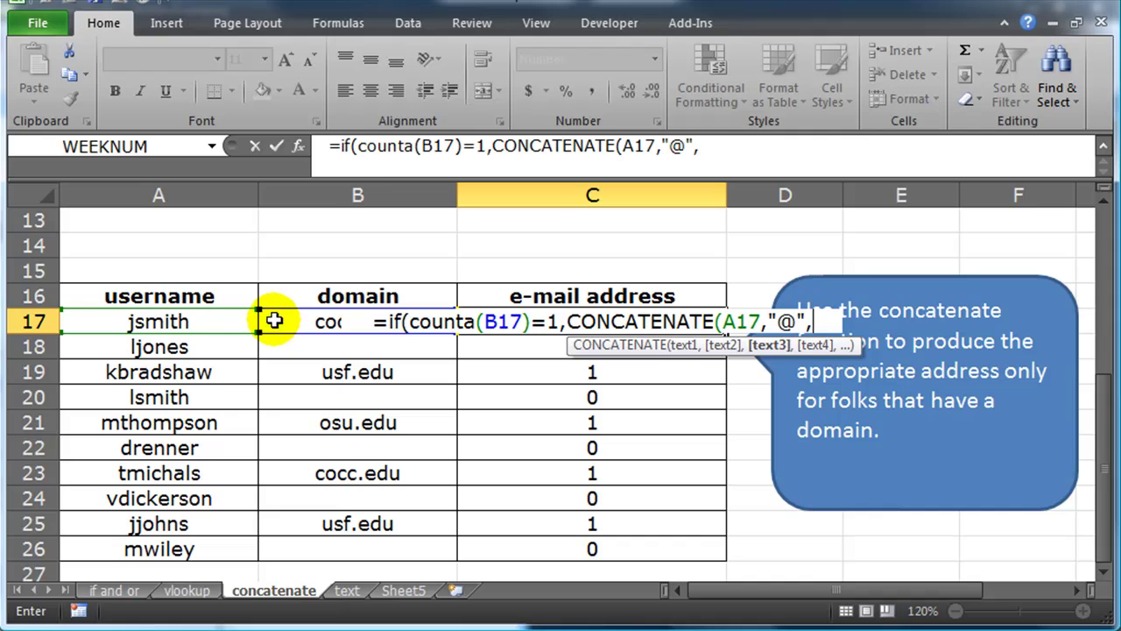
pyautogui.click(271, 321)
pyautogui.write('),')
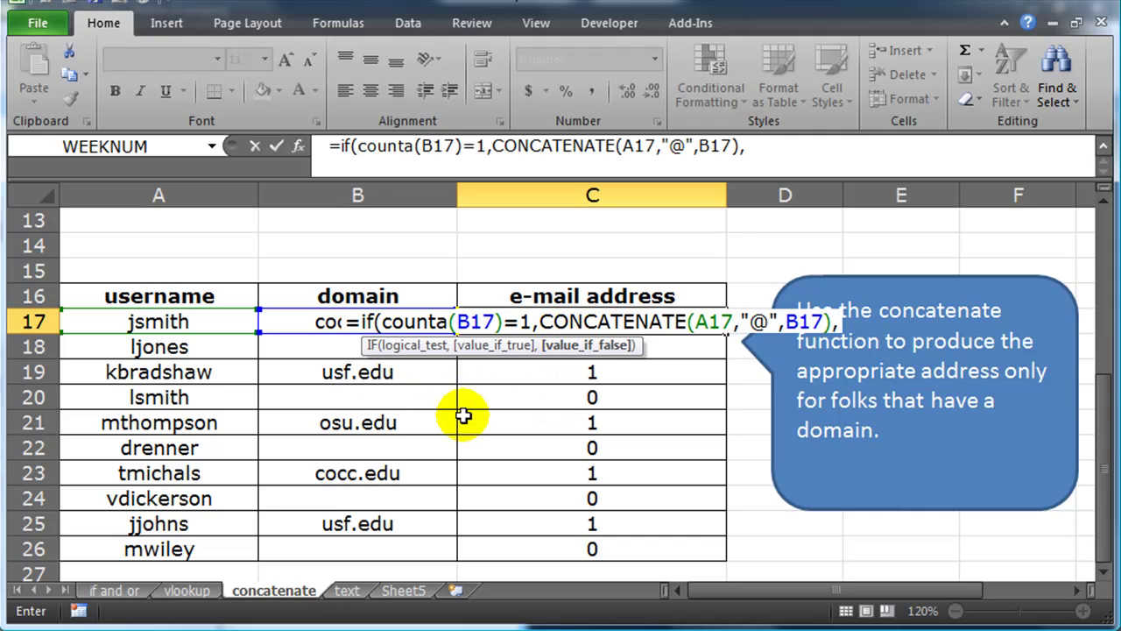
pyautogui.write('"")')
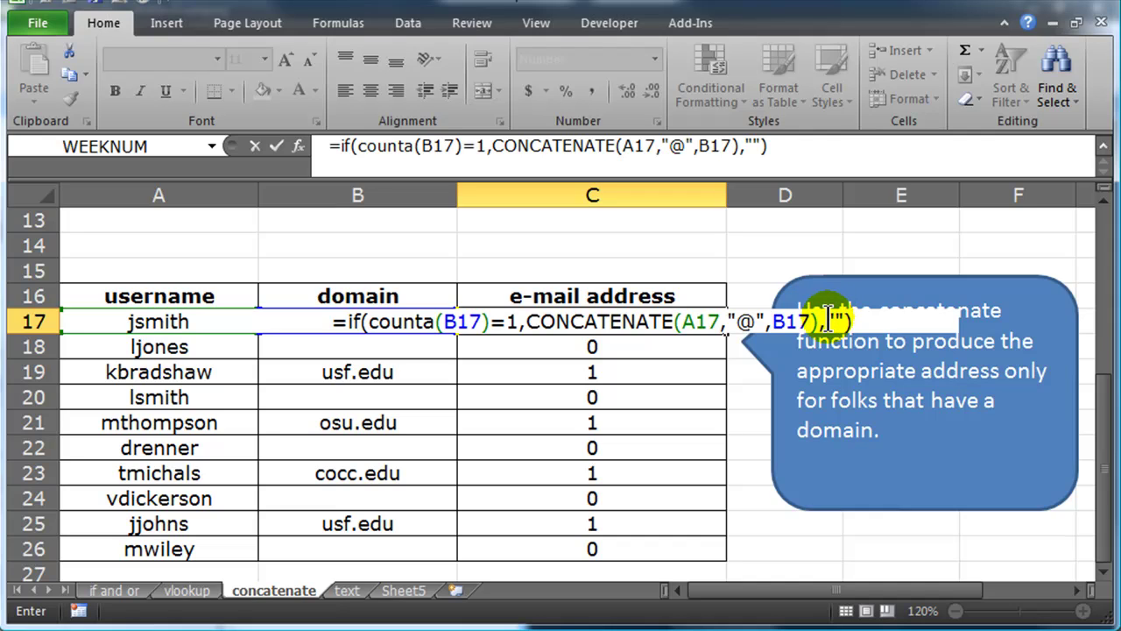
# - Enter the IF/CONCATENATE formula in C17, fill it to C26, and check C19, C21, C23, C25
pyautogui.press('Return')
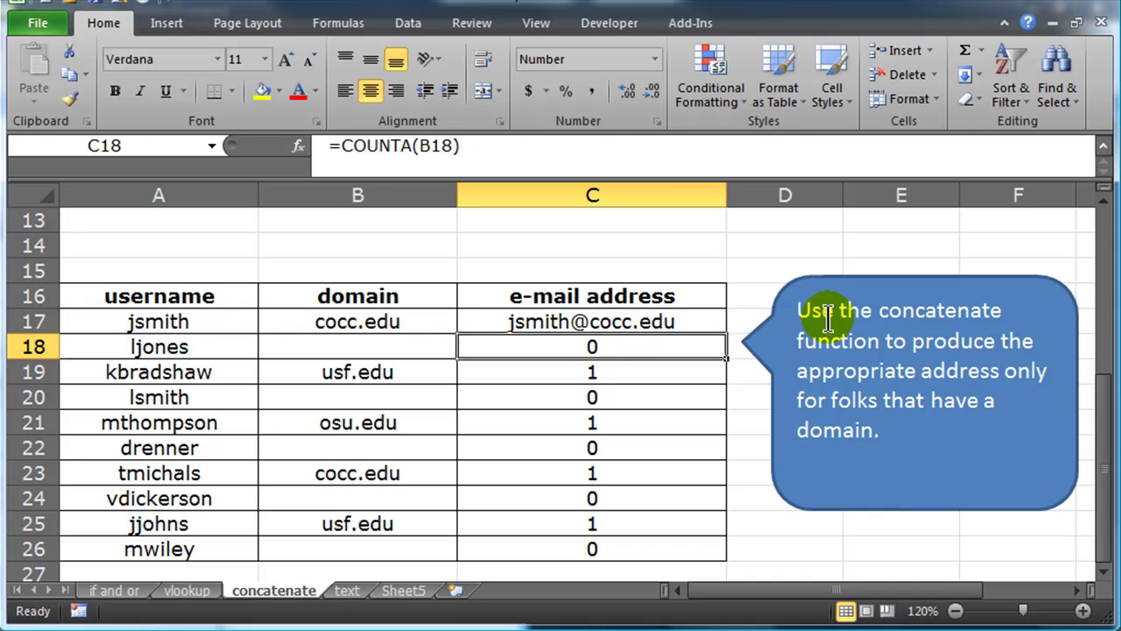
pyautogui.click(703, 321)
pyautogui.moveTo(726, 333); pyautogui.dragTo(728, 559)
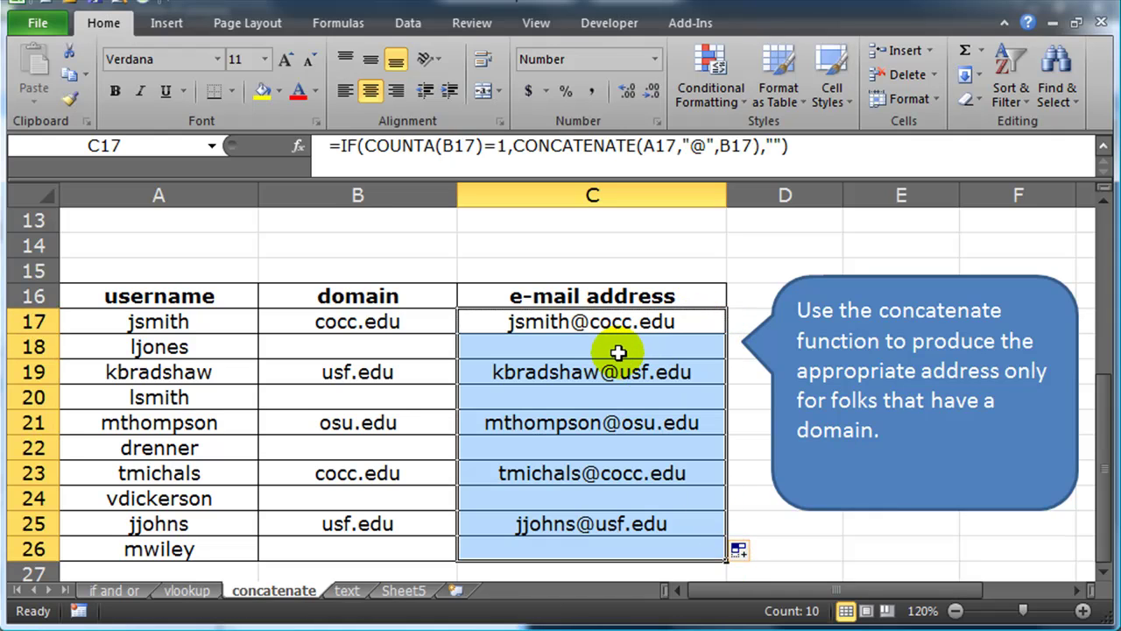
pyautogui.click(548, 348)
pyautogui.click(583, 319)
pyautogui.click(575, 380)
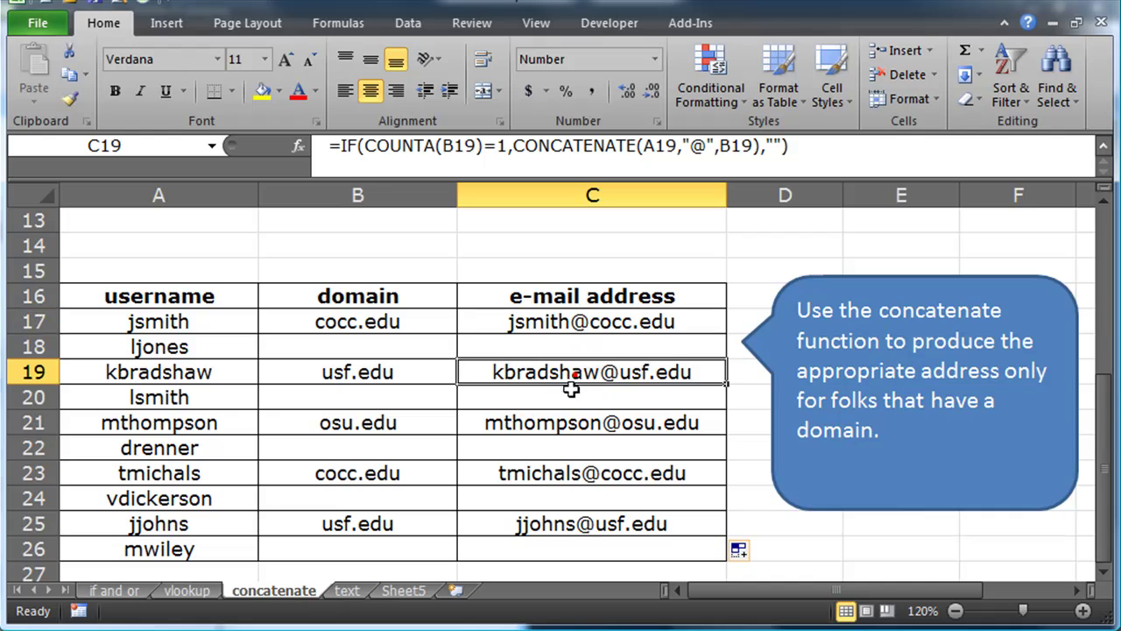
pyautogui.click(571, 421)
pyautogui.click(569, 472)
pyautogui.click(562, 525)
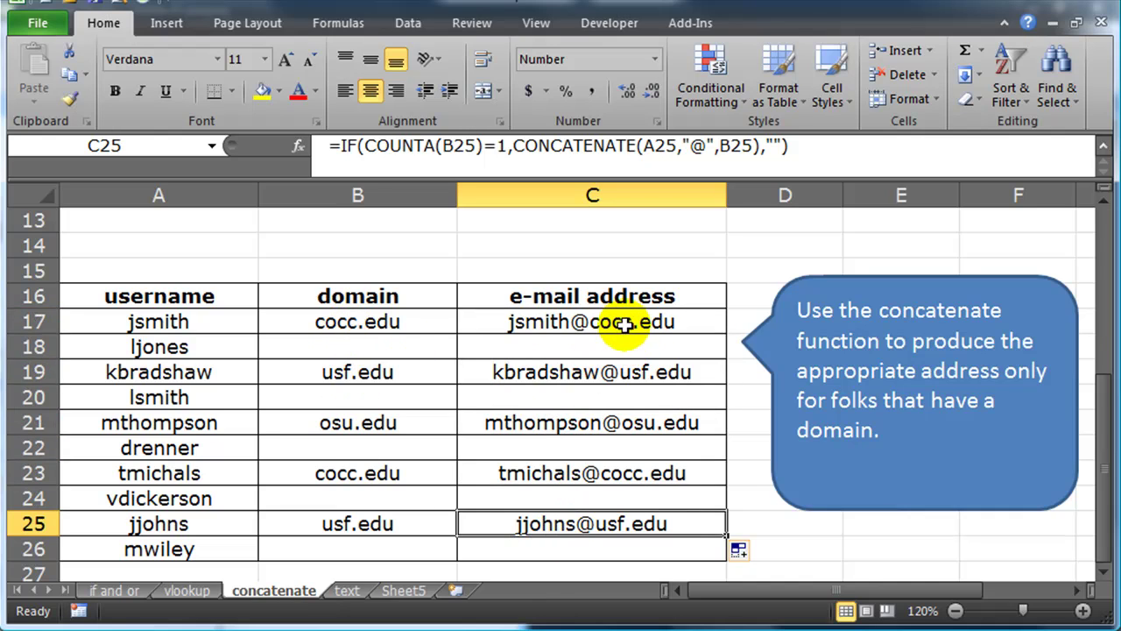
pyautogui.moveTo(626, 333); pyautogui.dragTo(625, 545)
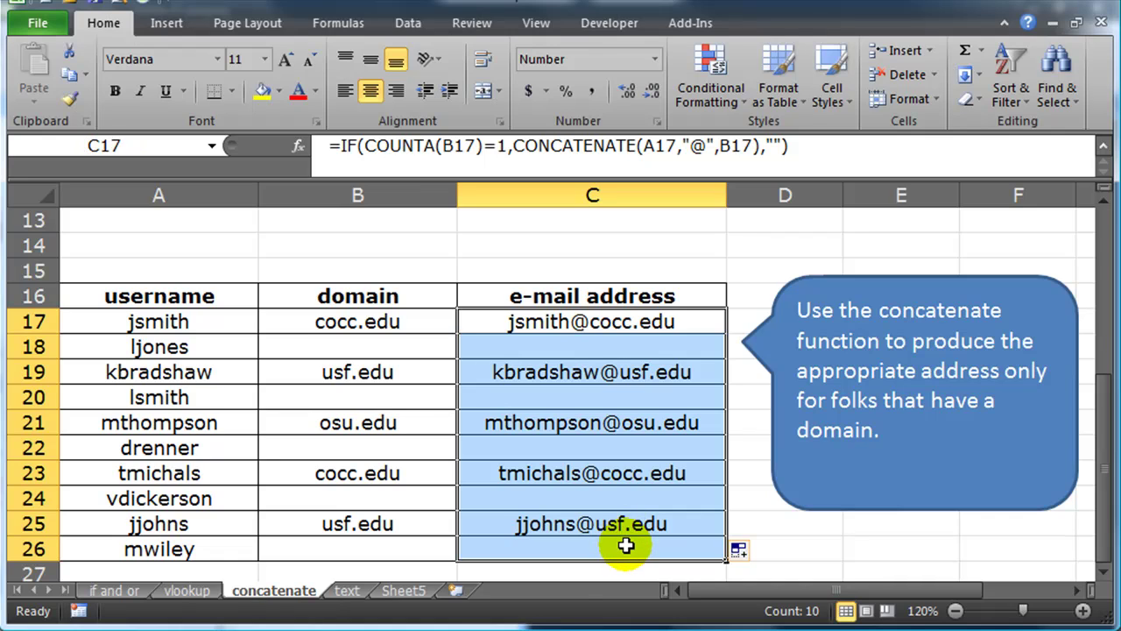
# - Clear C17:C26 and enter =LEN(B17) in cell C17
pyautogui.press('Delete')
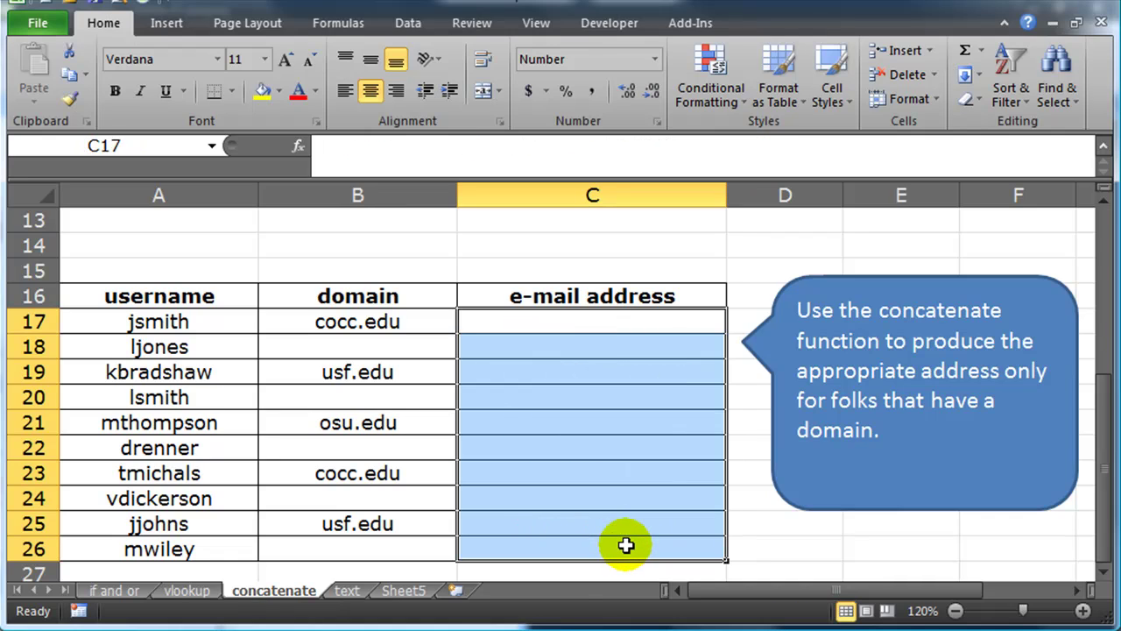
pyautogui.click(578, 470)
pyautogui.click(595, 323)
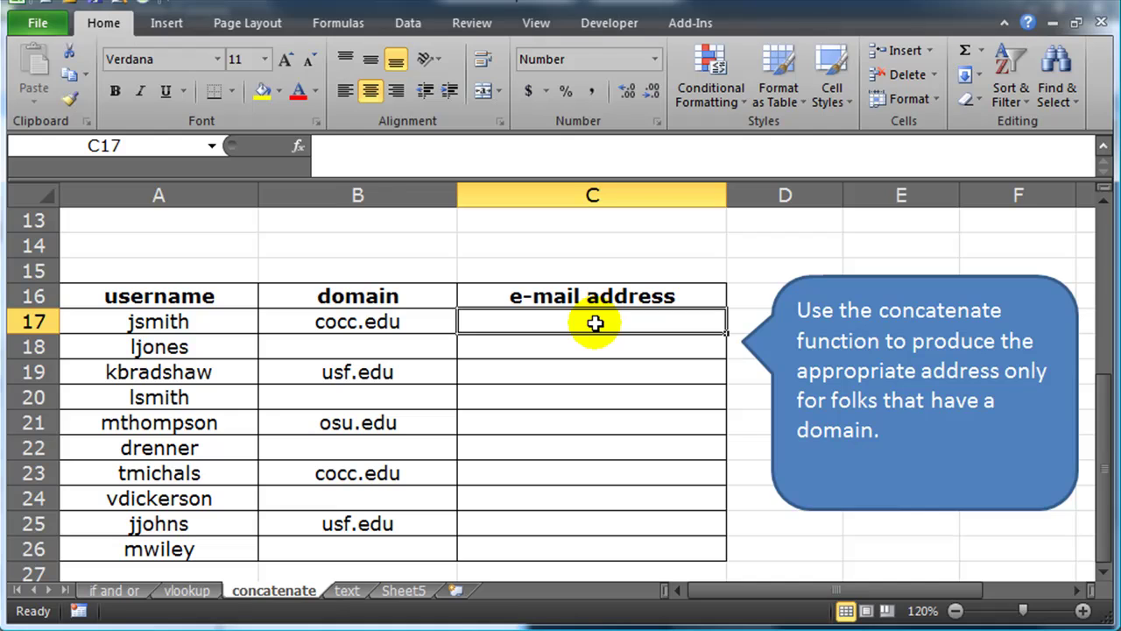
pyautogui.write('=len(')
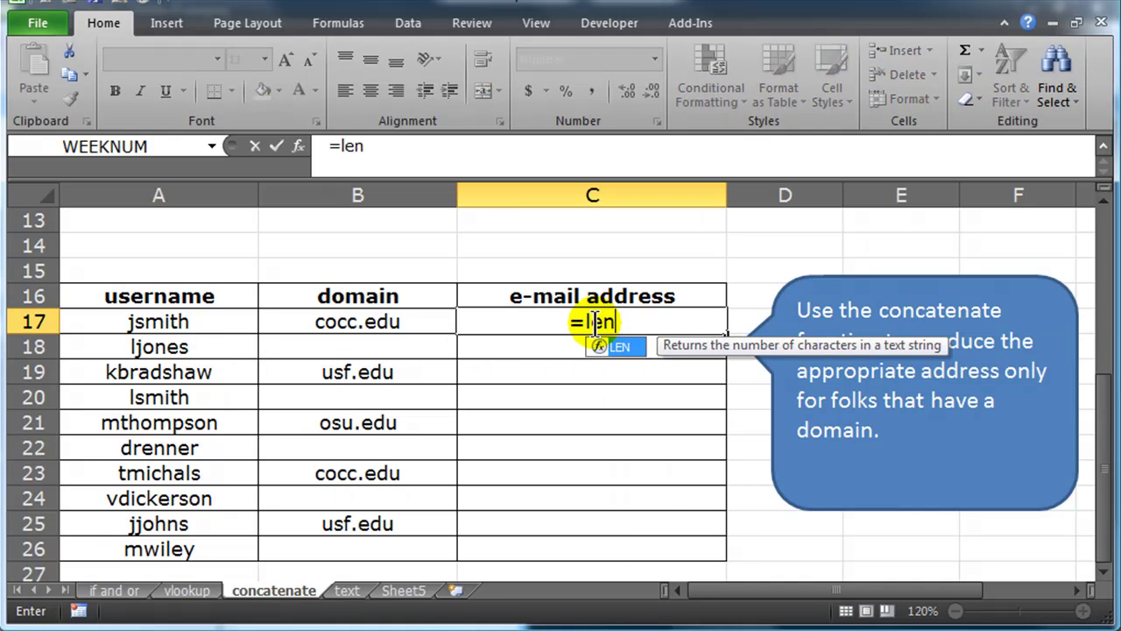
pyautogui.click(390, 323)
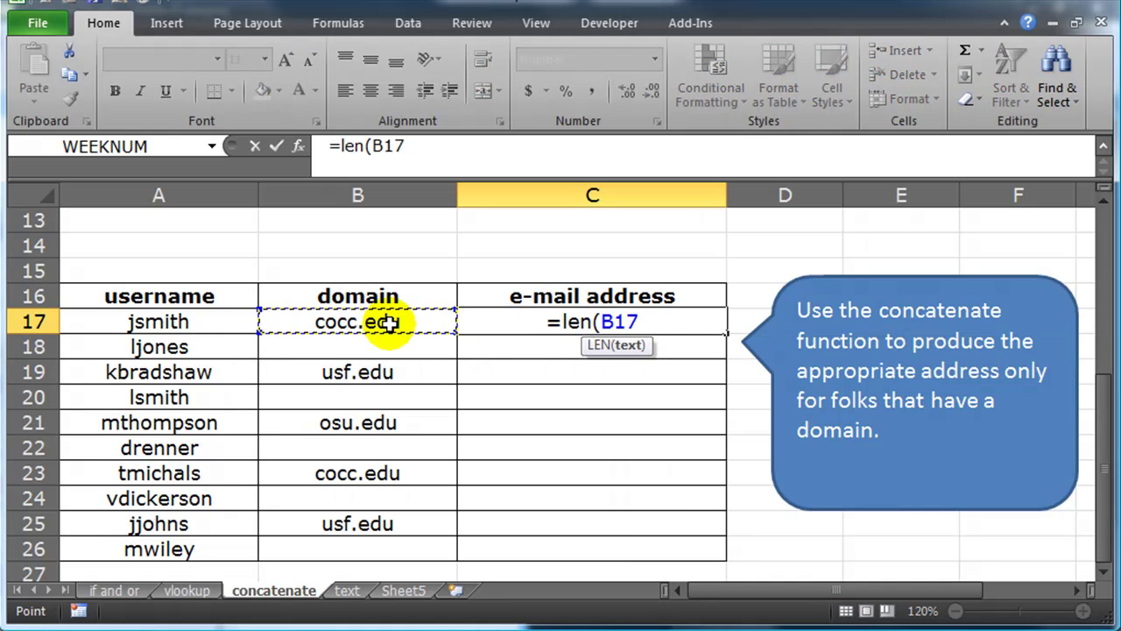
pyautogui.write(')')
pyautogui.press('Return')
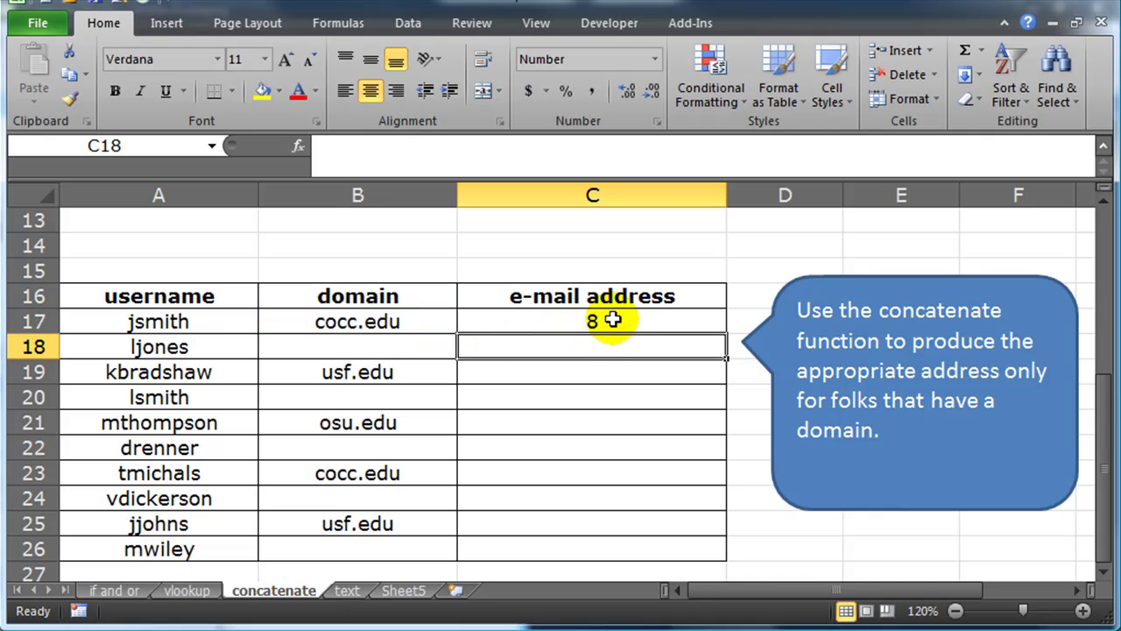
# - Fill the LEN formula down to C26 and compare the results with the blank domains
pyautogui.click(606, 326)
pyautogui.moveTo(726, 332); pyautogui.dragTo(716, 561)
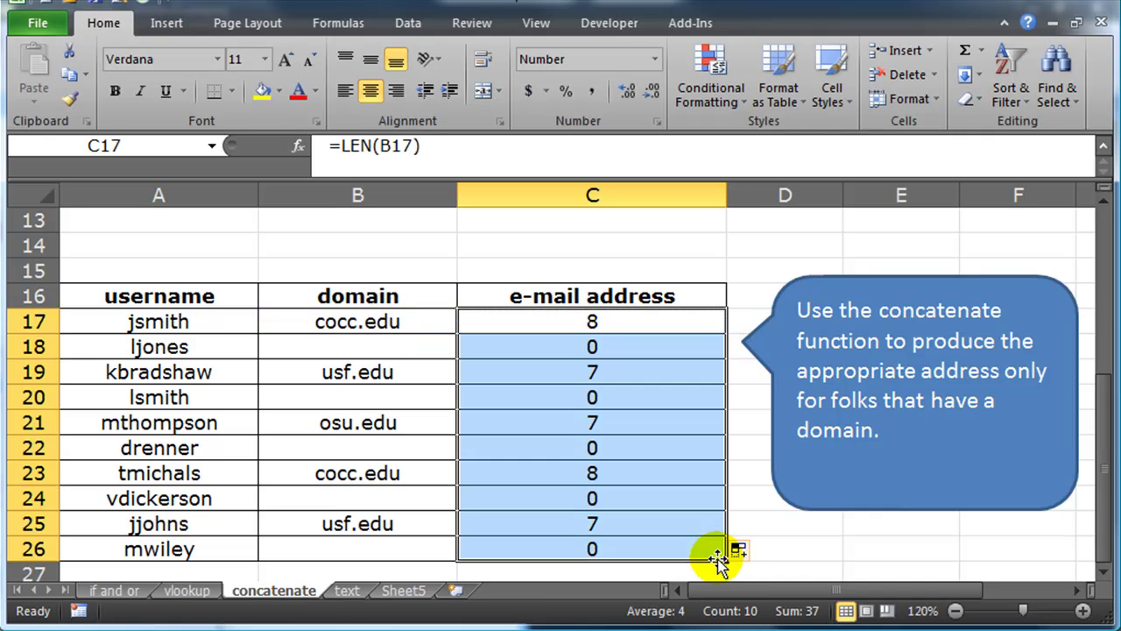
pyautogui.click(393, 353)
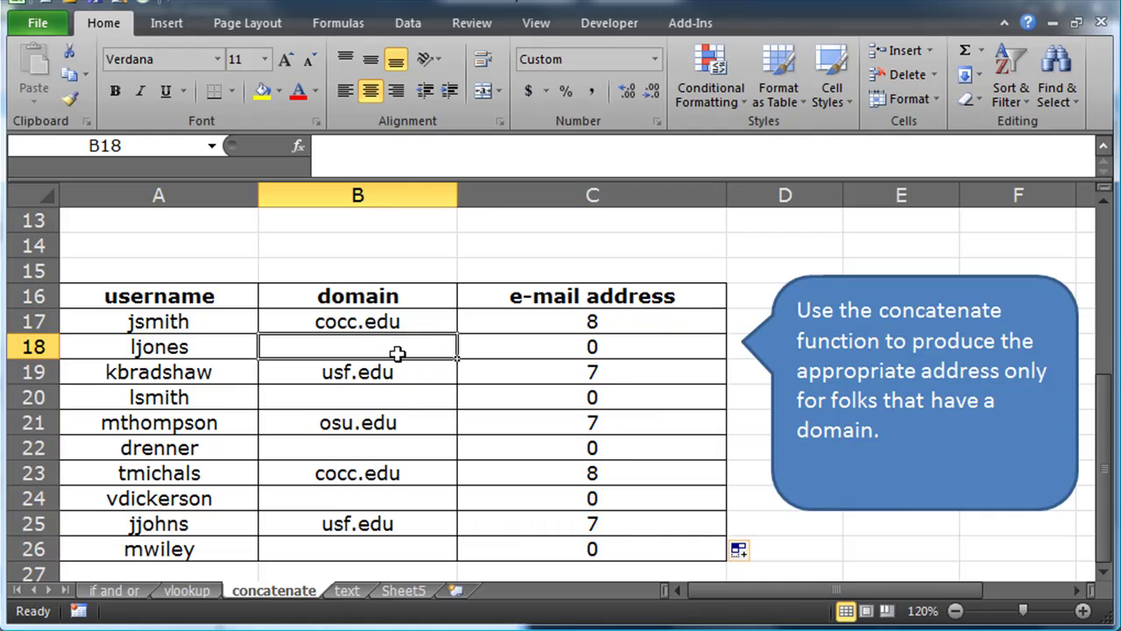
pyautogui.click(392, 397)
pyautogui.click(580, 397)
pyautogui.click(403, 447)
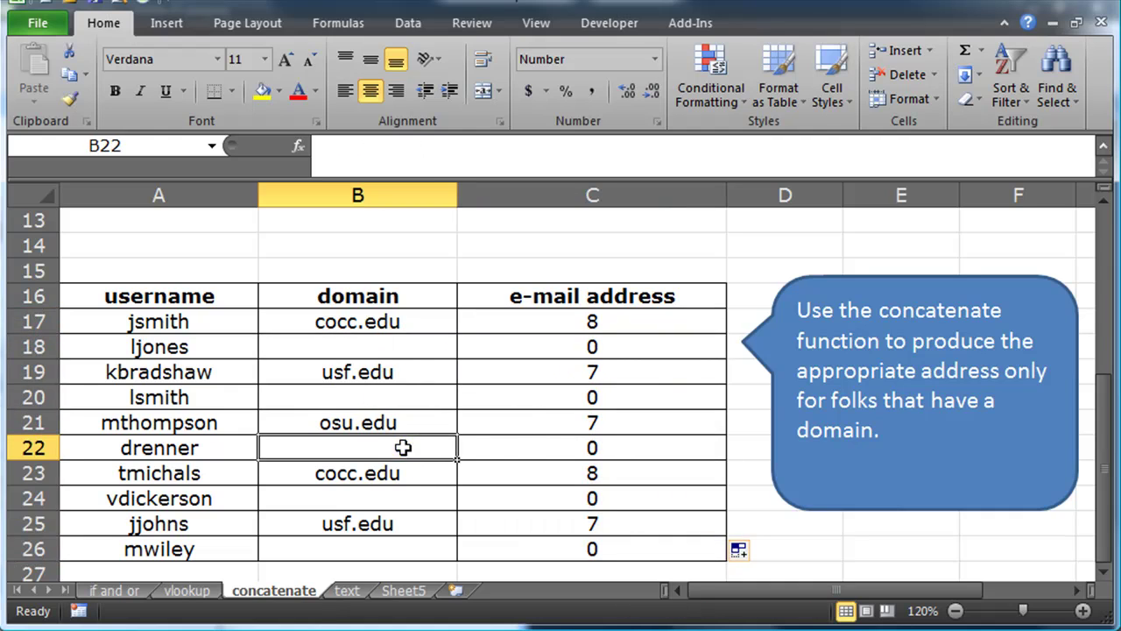
pyautogui.click(530, 449)
pyautogui.click(400, 499)
pyautogui.click(547, 548)
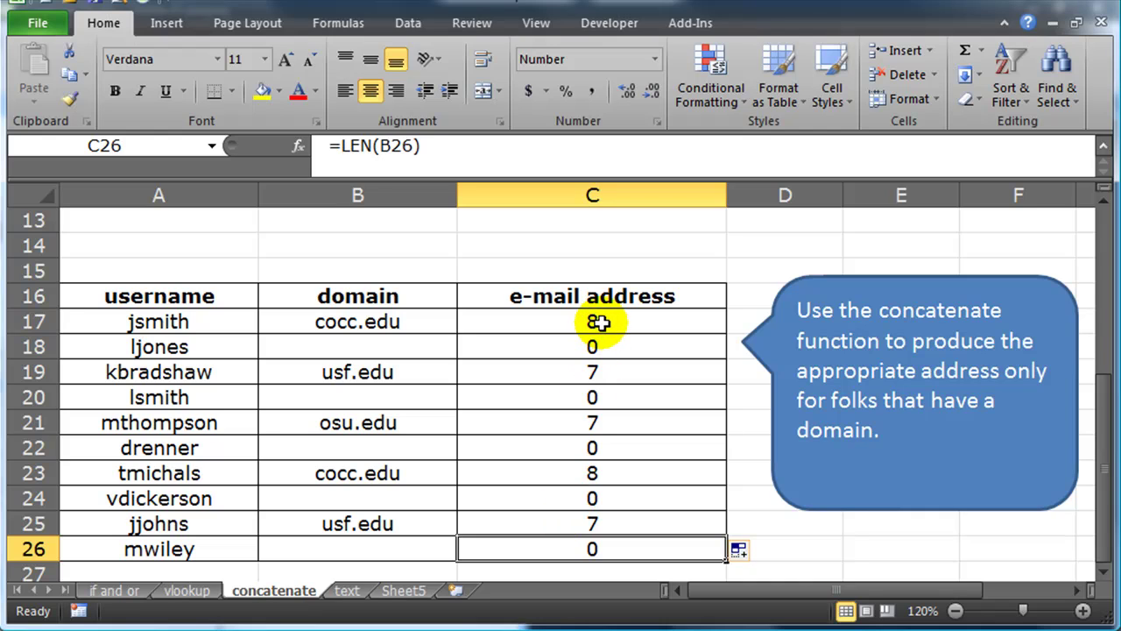
pyautogui.moveTo(598, 323); pyautogui.dragTo(593, 548)
# - Clear the LEN test results and start C17 with =IF(LEN(B17)>0,CONCATENATE(
pyautogui.press('Delete')
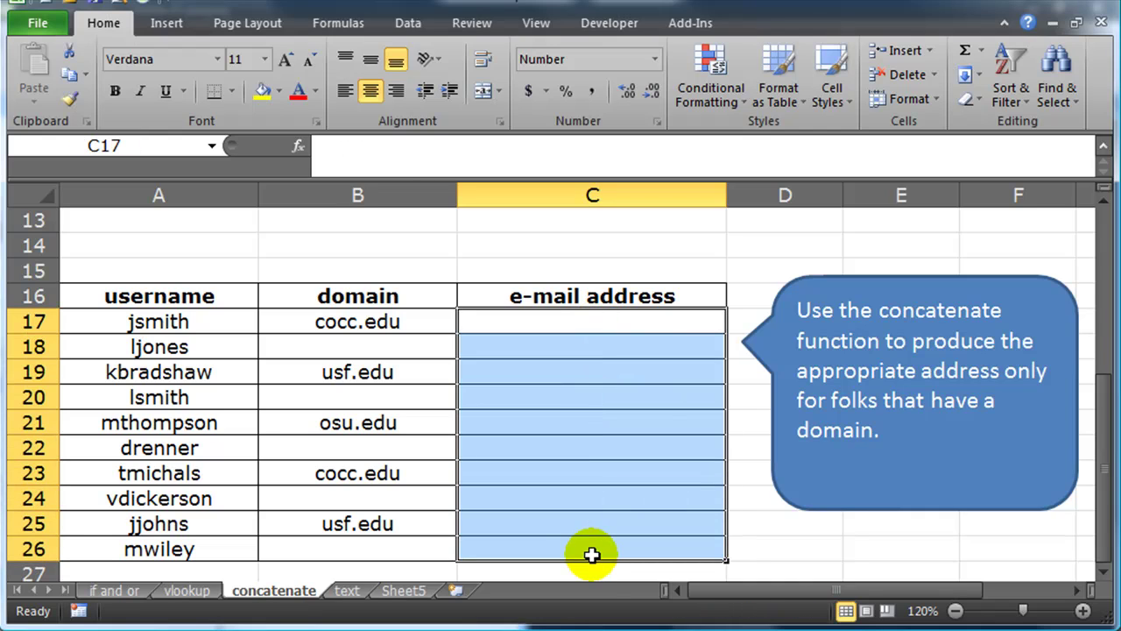
pyautogui.click(623, 320)
pyautogui.write('=')
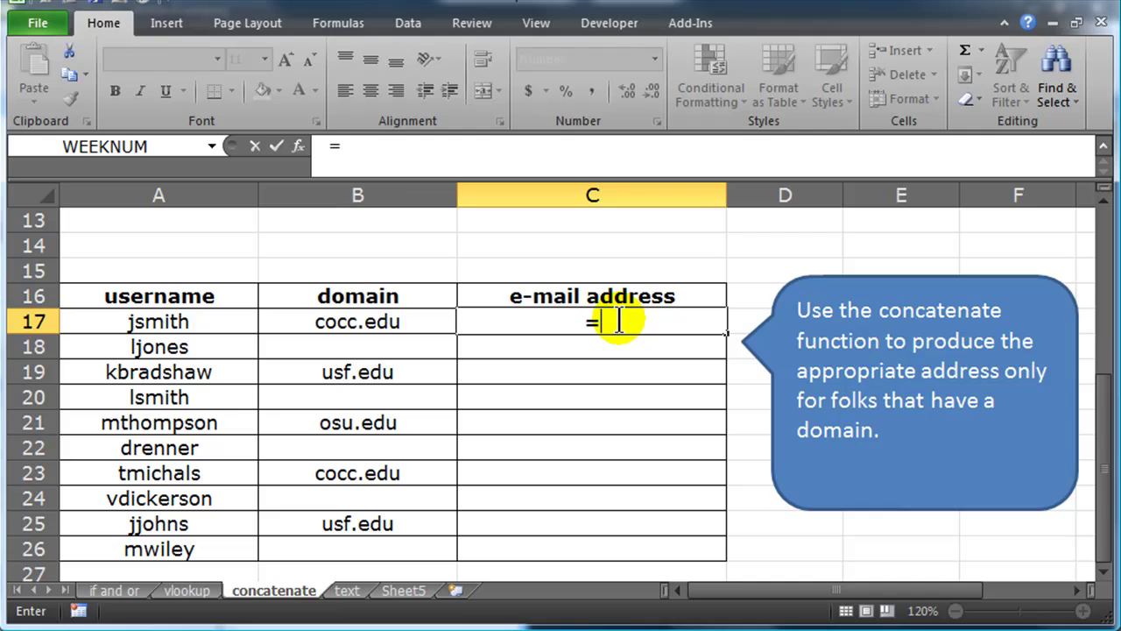
pyautogui.write('if(len')
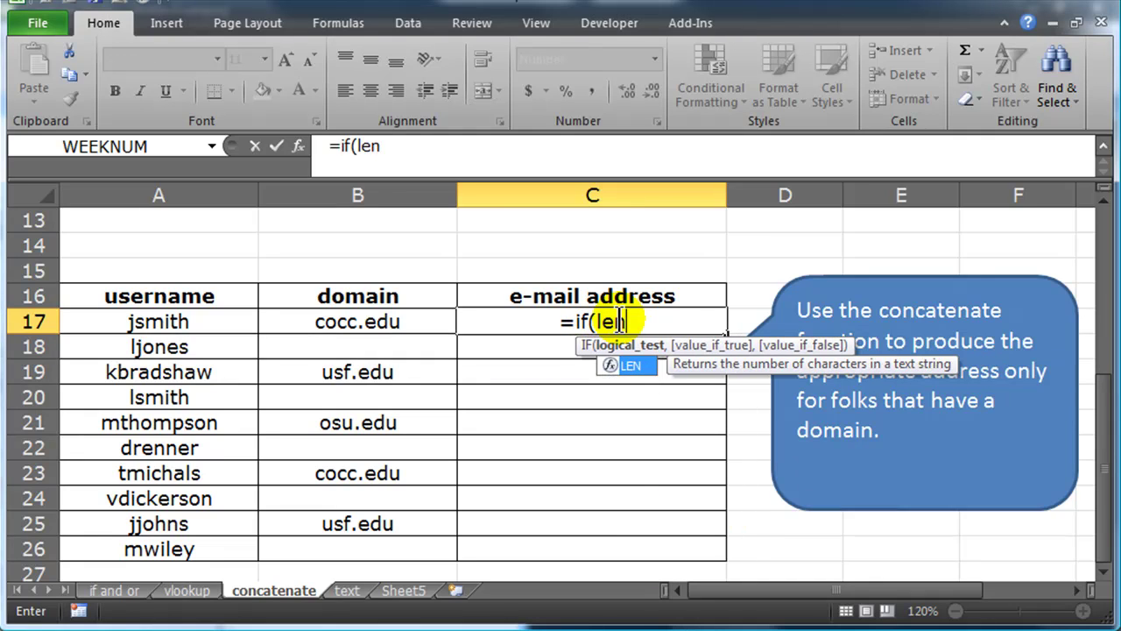
pyautogui.write('(')
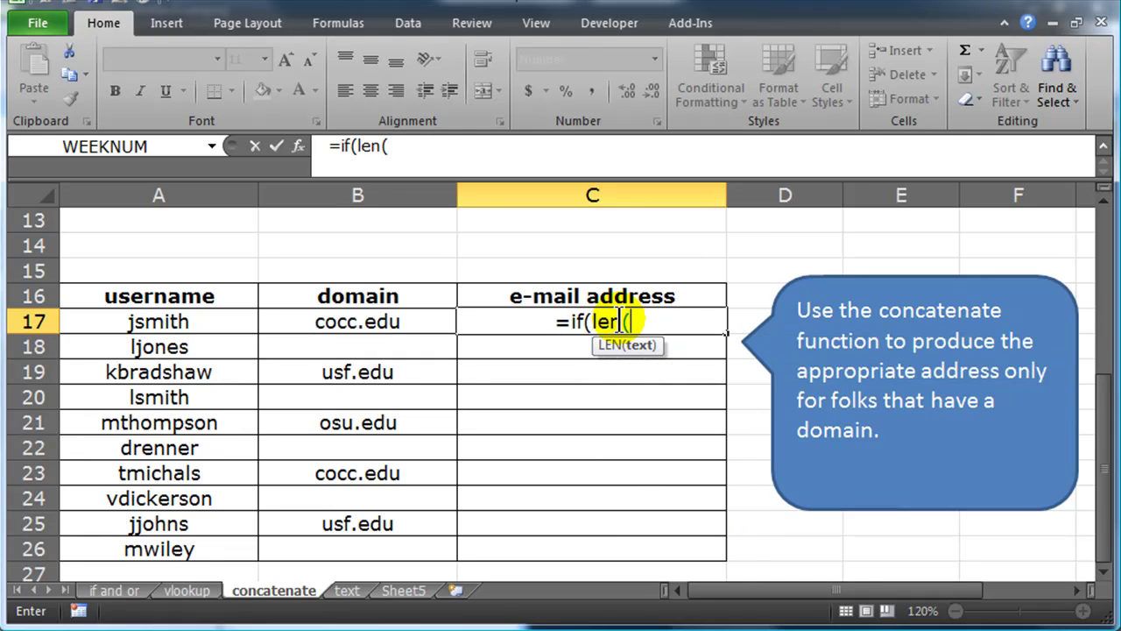
pyautogui.click(374, 324)
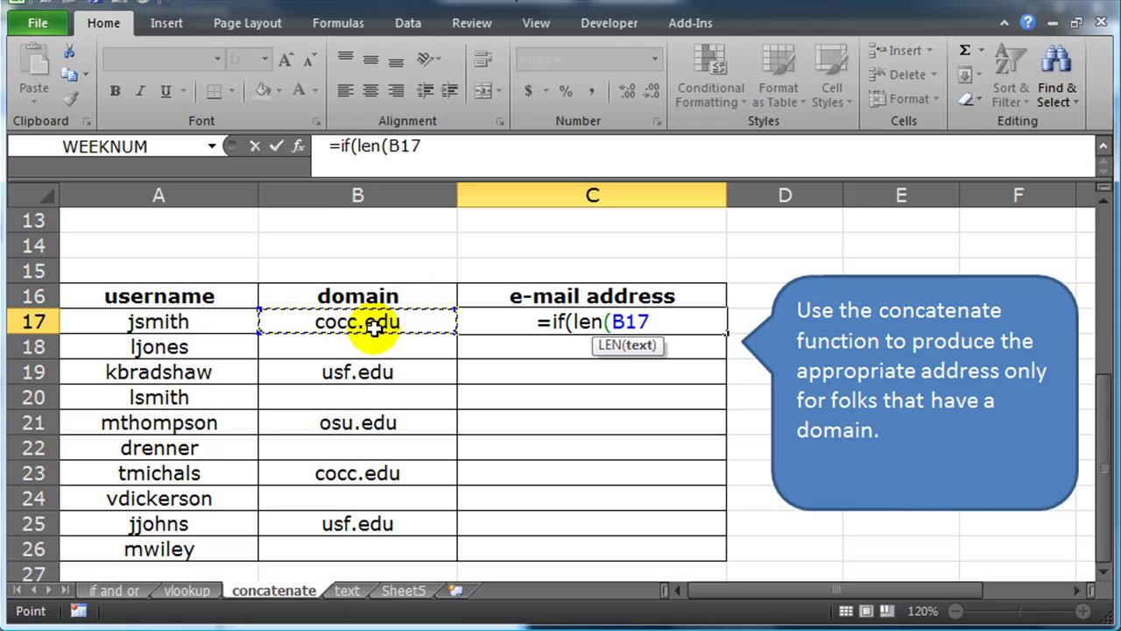
pyautogui.write(')')
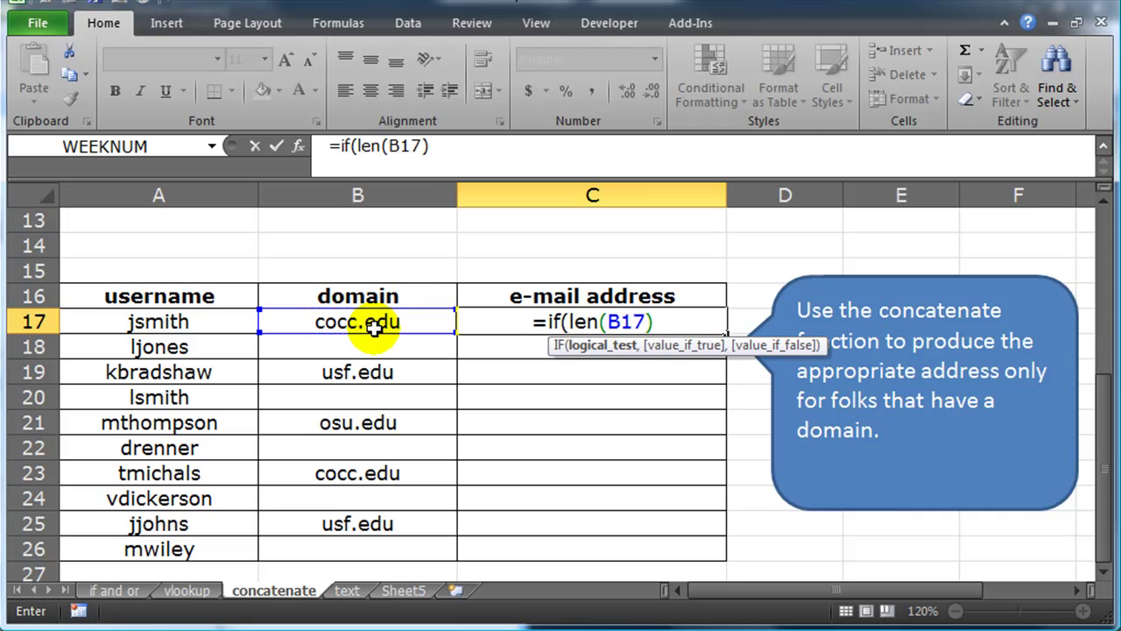
pyautogui.write('>=')
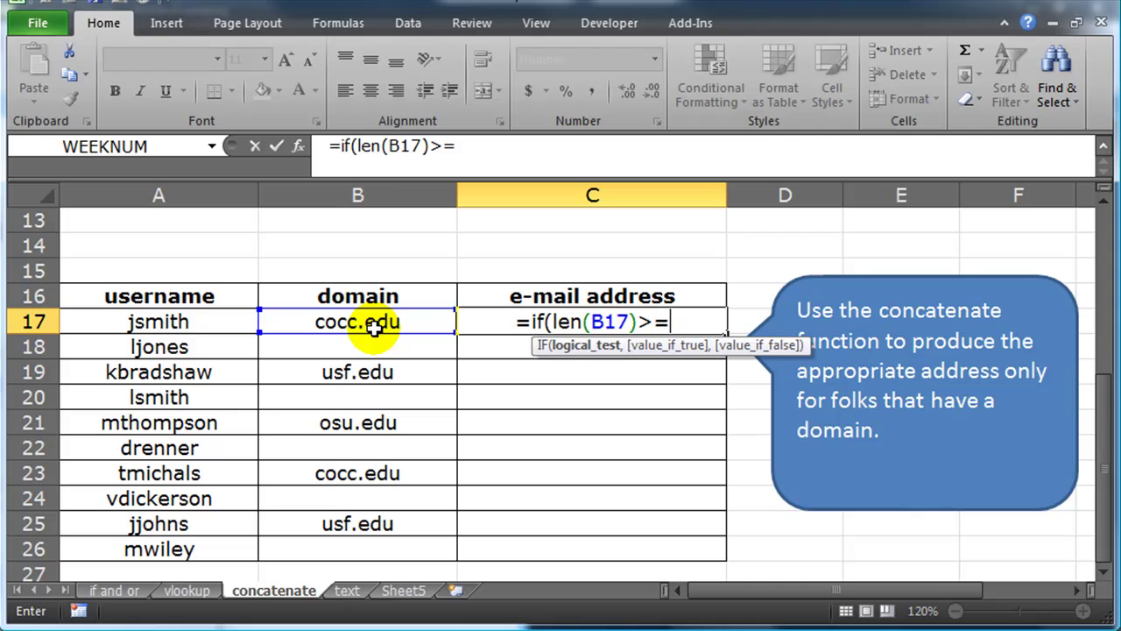
pyautogui.write('1')
pyautogui.press('BackSpace')
pyautogui.press('BackSpace')
pyautogui.write('0')
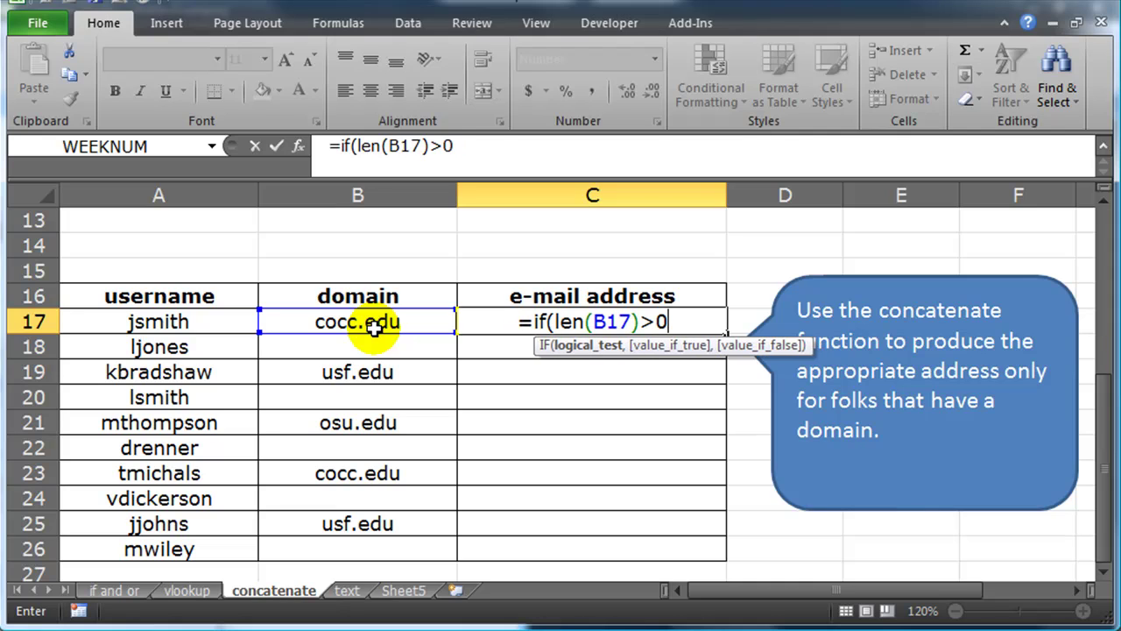
pyautogui.write(',con')
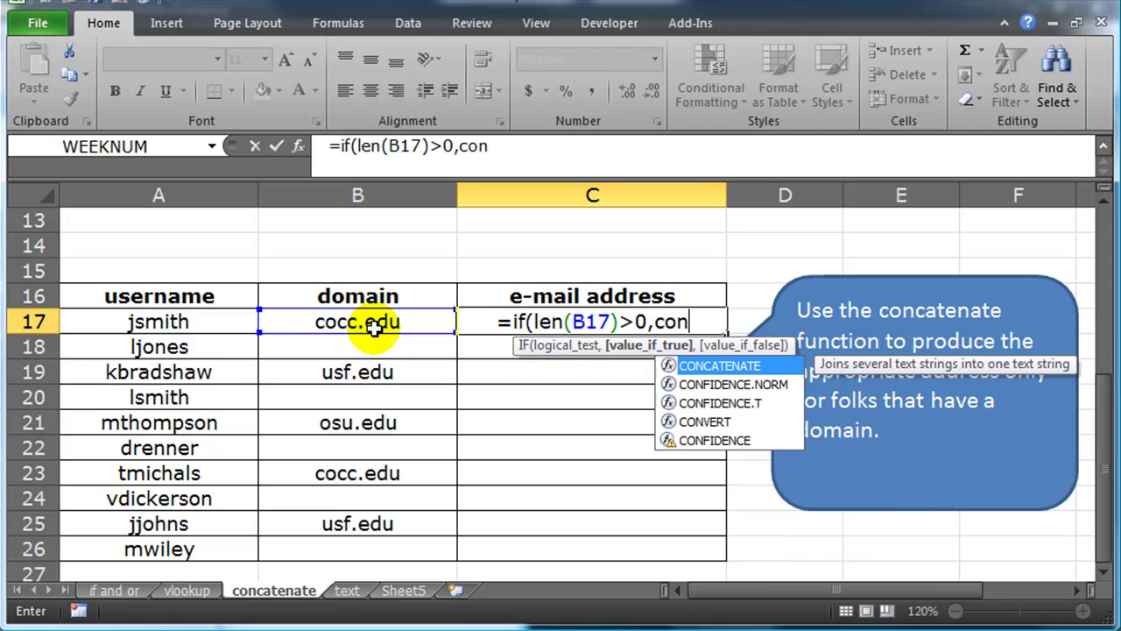
pyautogui.press('Tab')
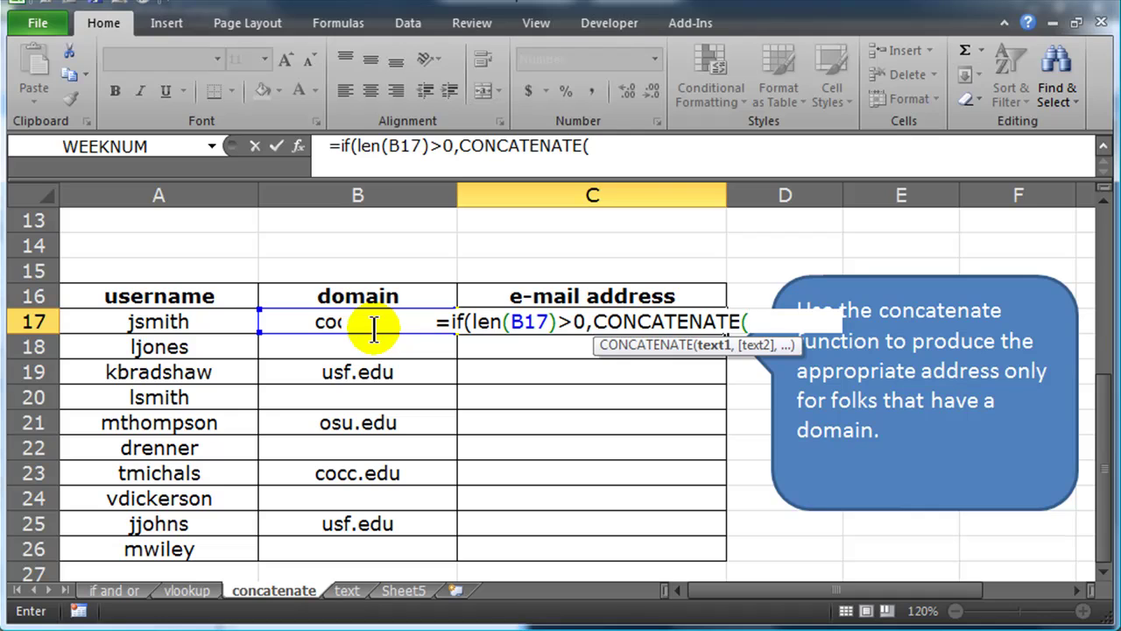
# - Join A17, "@" and B17, decline Excel's formula correction, and give the IF an empty "" false value
pyautogui.click(210, 321)
pyautogui.write(',"@"')
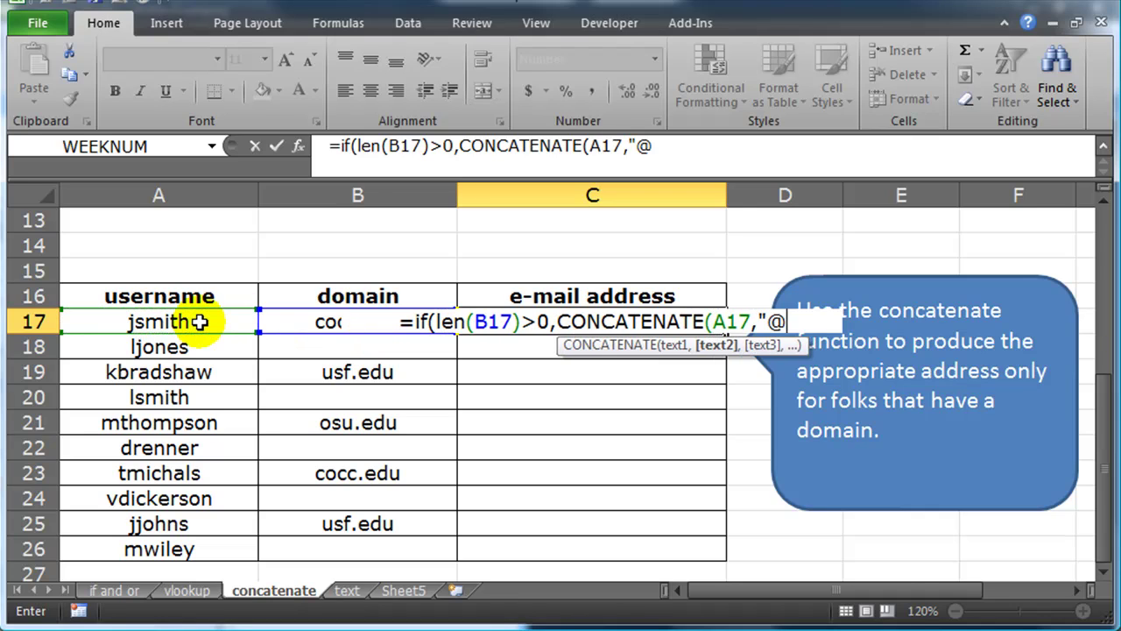
pyautogui.press('Return')
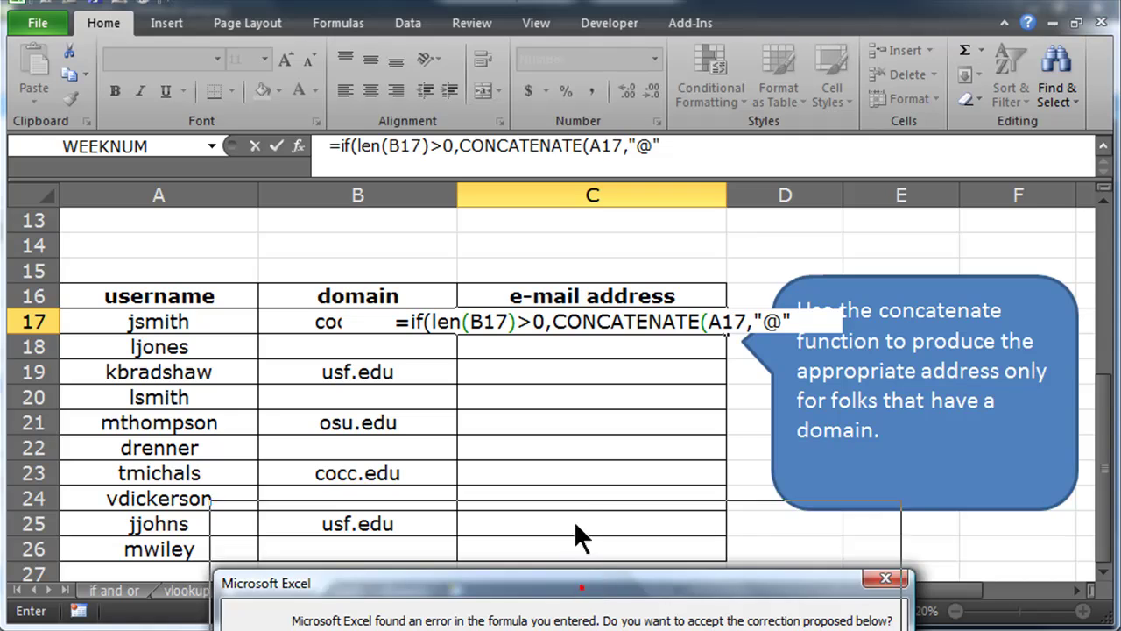
pyautogui.click(593, 626)
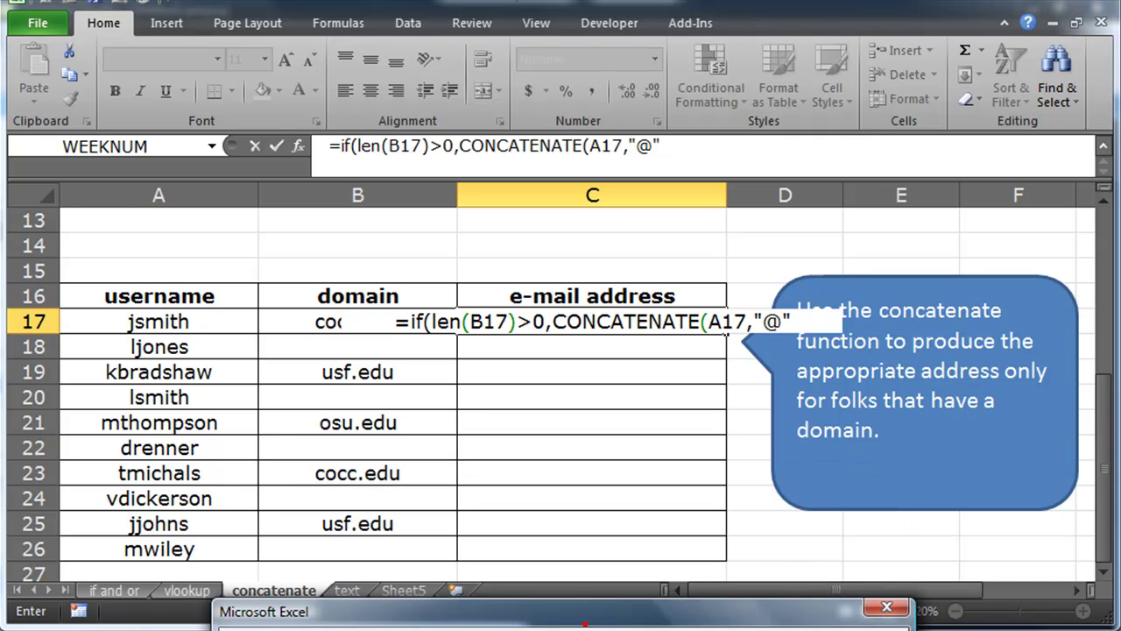
pyautogui.press('Return')
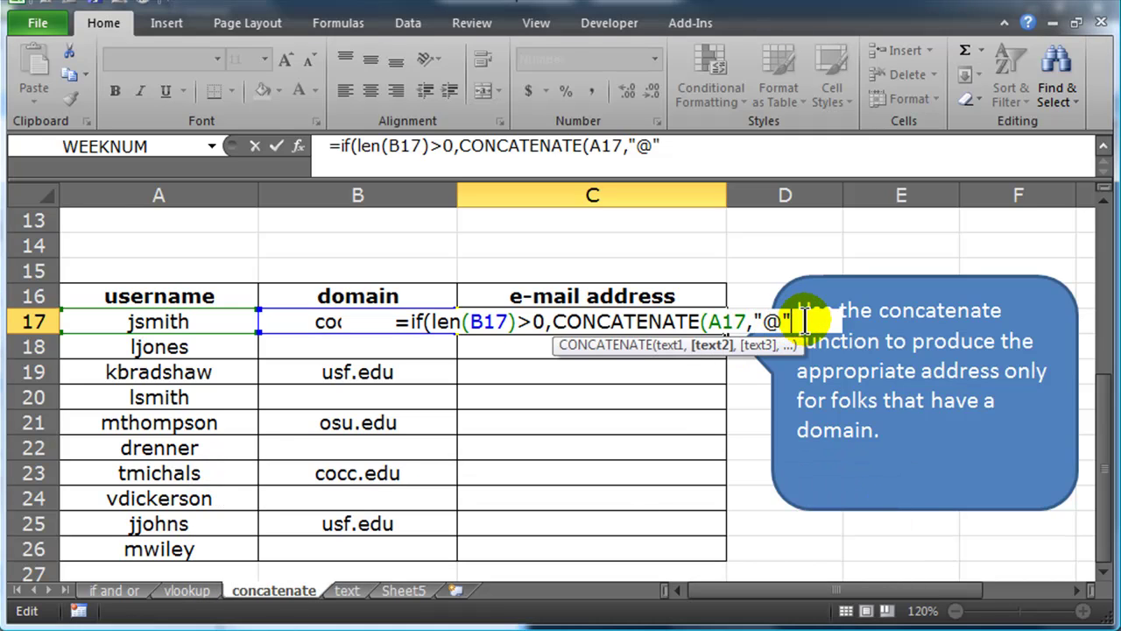
pyautogui.write(',')
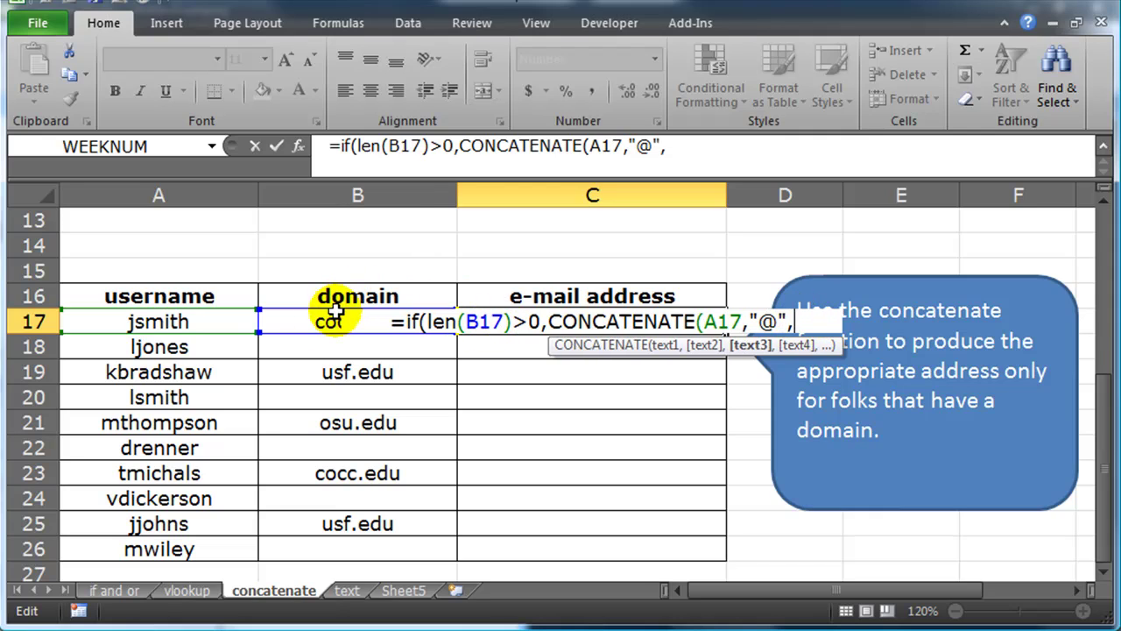
pyautogui.click(298, 321)
pyautogui.click(298, 320)
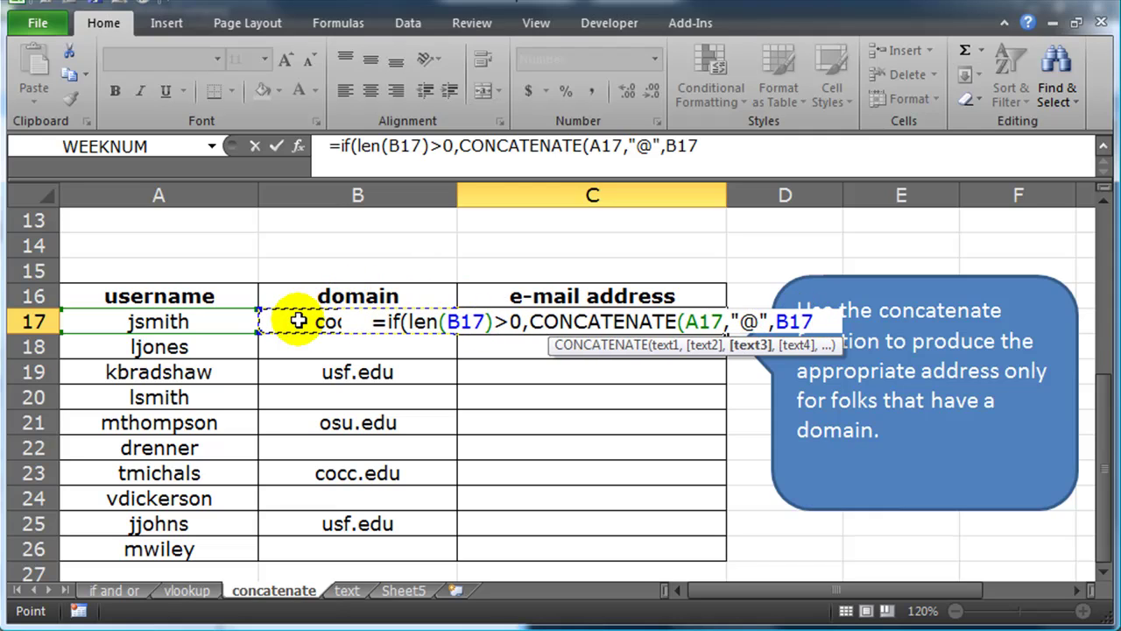
pyautogui.write('),')
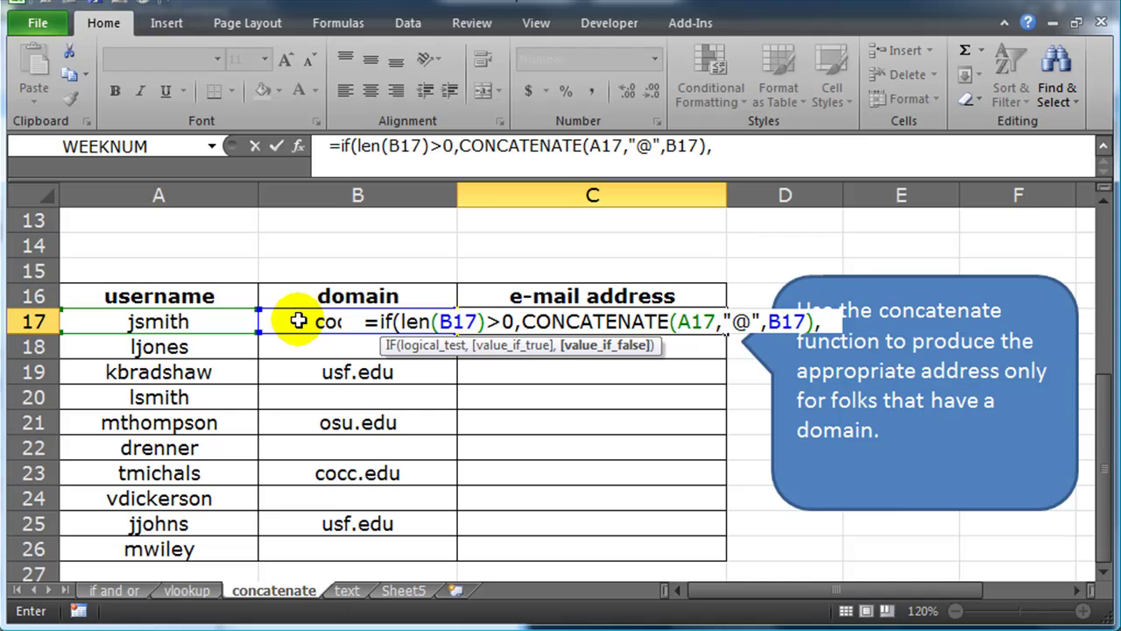
pyautogui.write('"")')
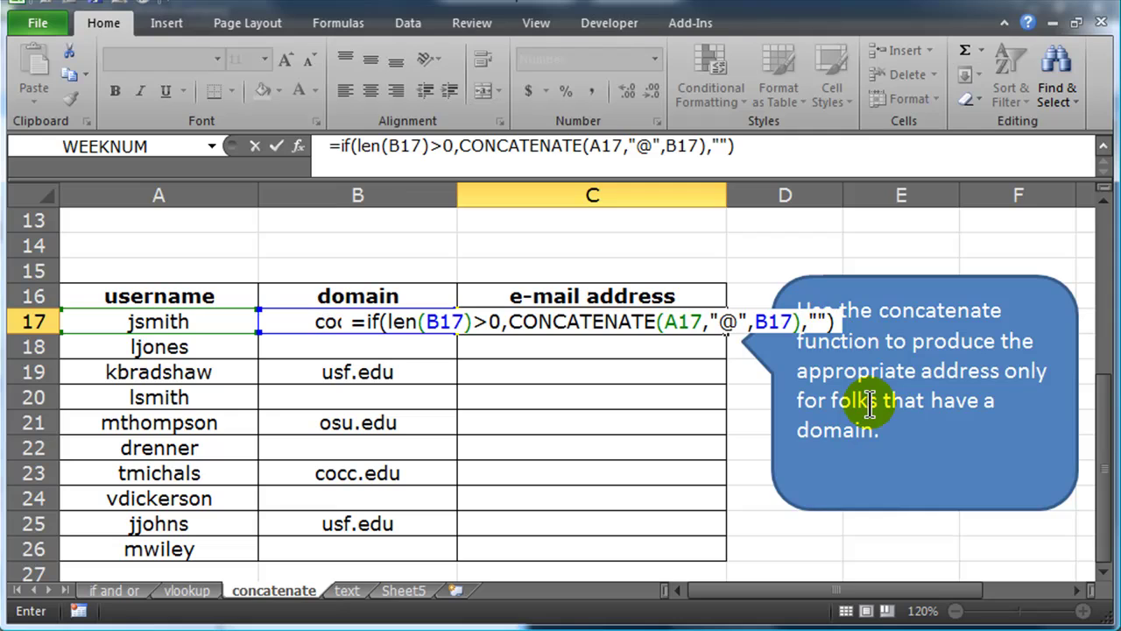
# - Enter the conditional e-mail formula in C17 and fill it down through C26
pyautogui.press('Return')
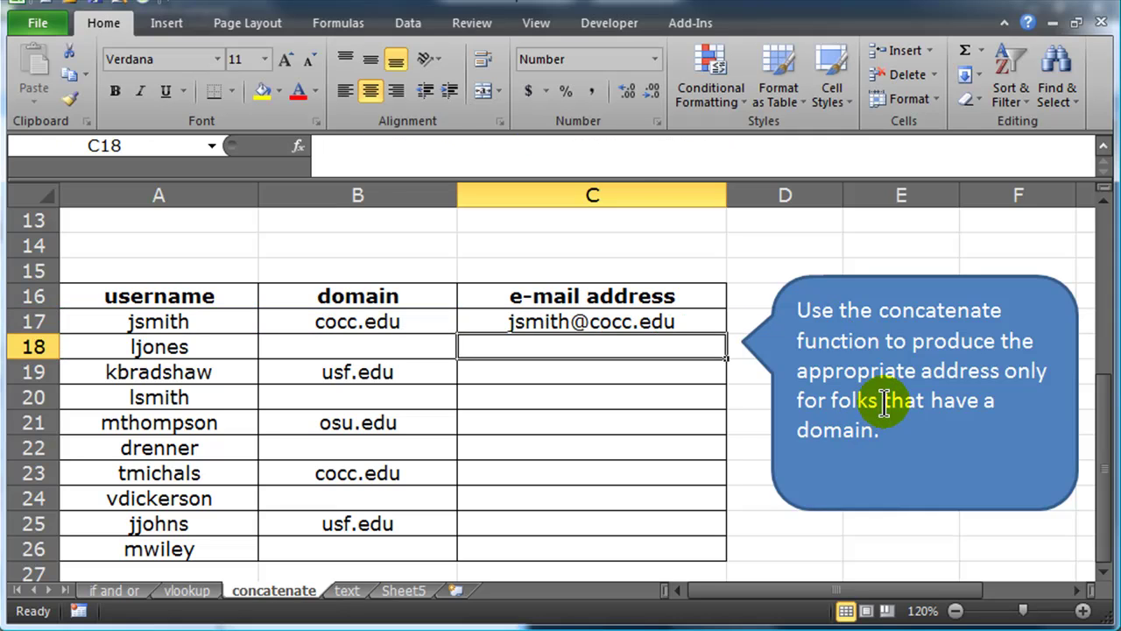
pyautogui.click(702, 324)
pyautogui.doubleClick(726, 333)
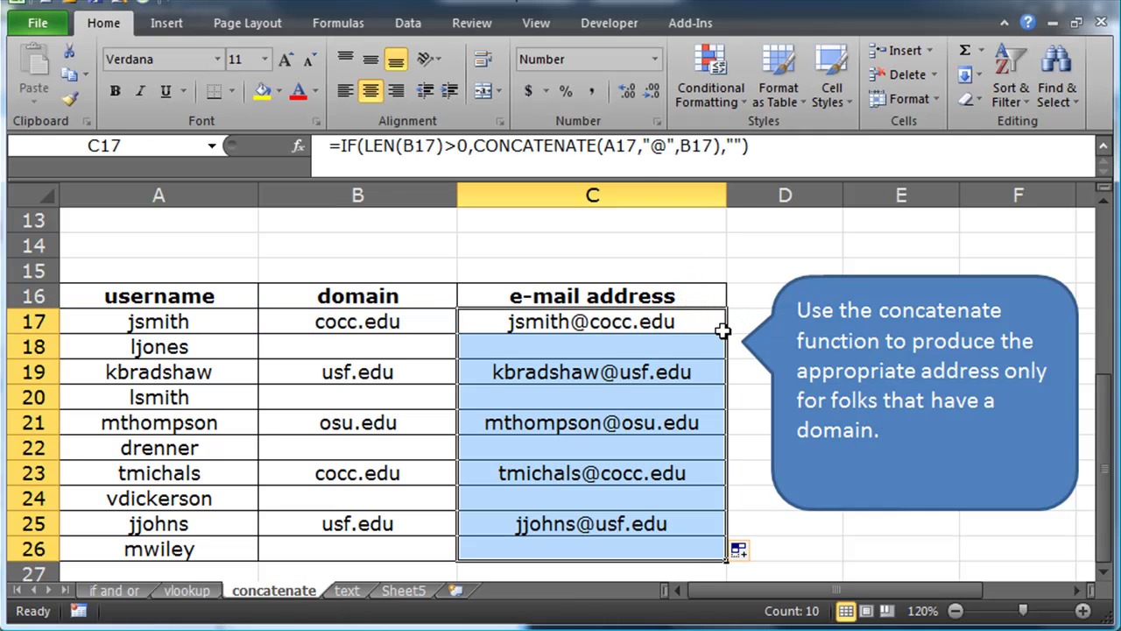
# - Check the addresses in C19 and C21, the blank in C20, and C21's formula
pyautogui.click(640, 411)
pyautogui.click(596, 376)
pyautogui.click(591, 401)
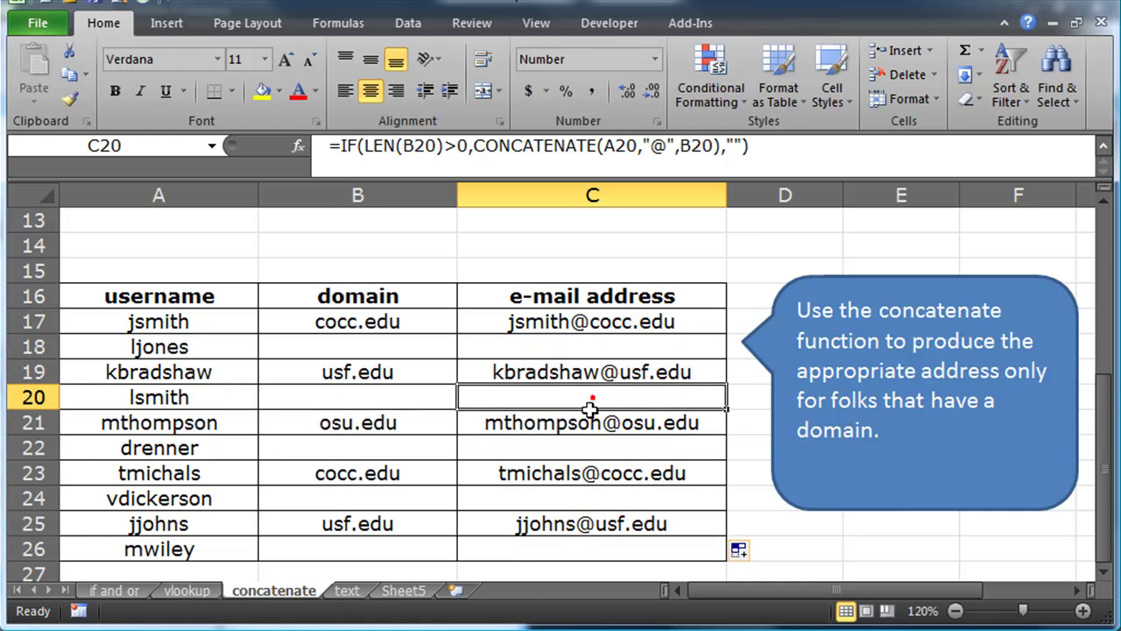
pyautogui.click(584, 423)
pyautogui.click(583, 426)
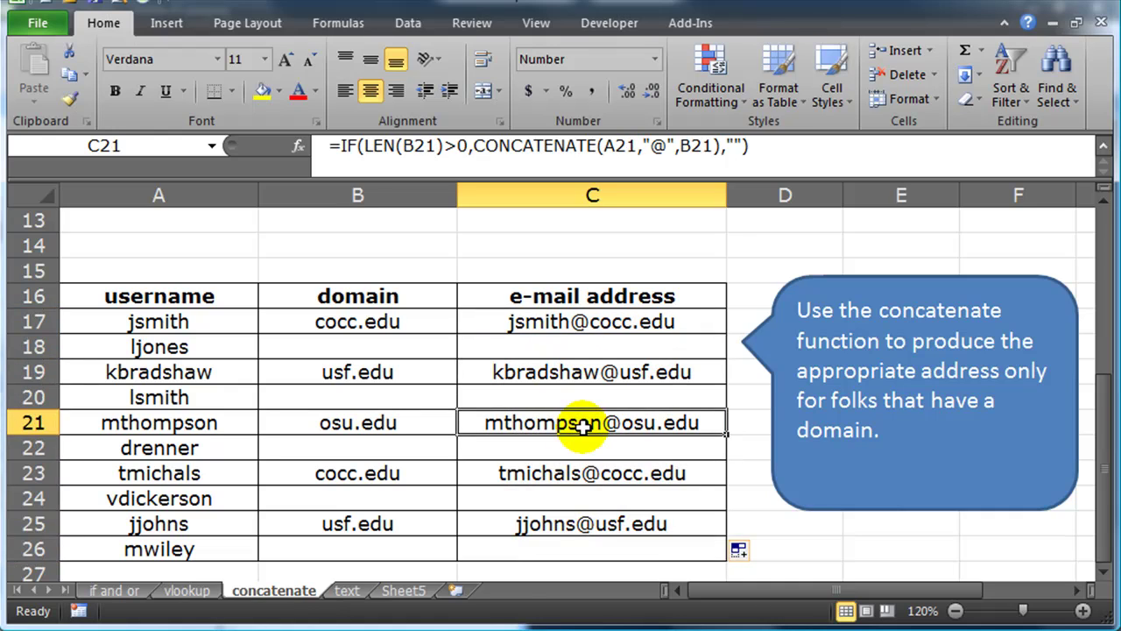